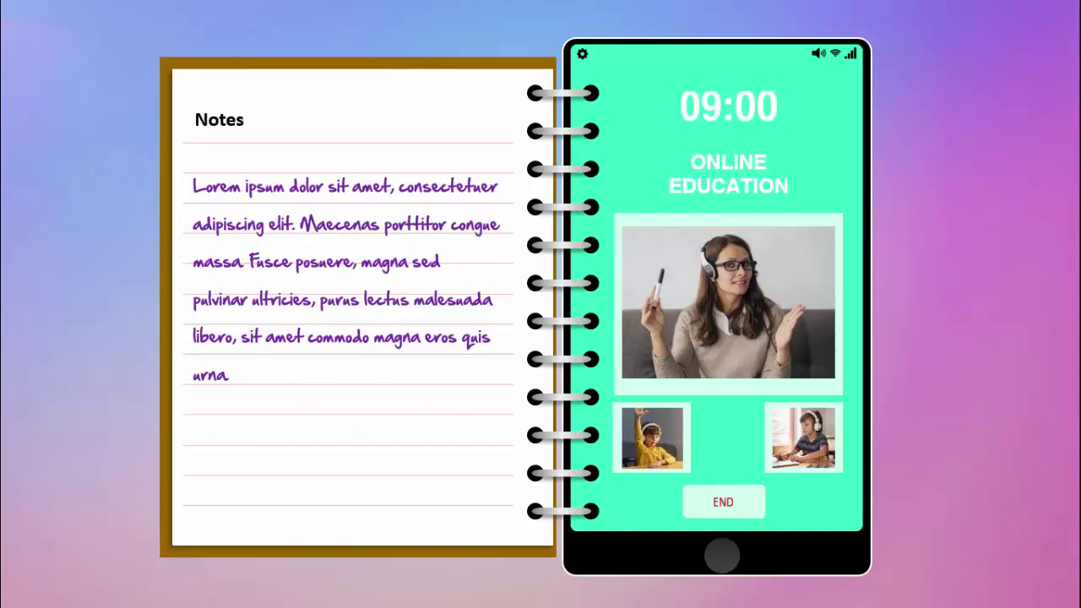
Step: Play the finished notebook-and-phone slide in the slide show to view its page-turn animation
key("Right")
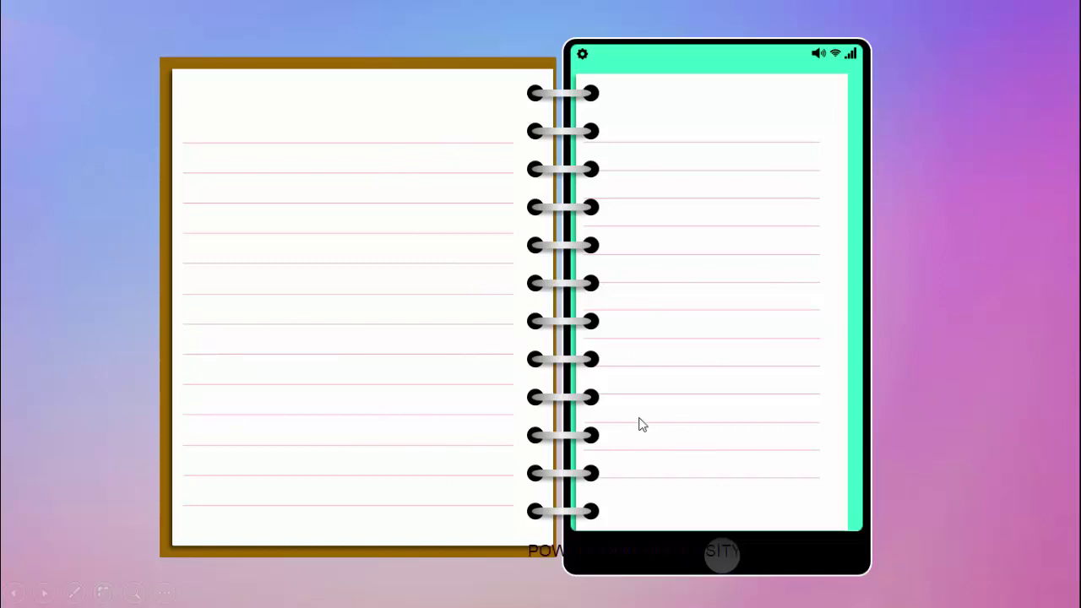
left_click(1017, 364)
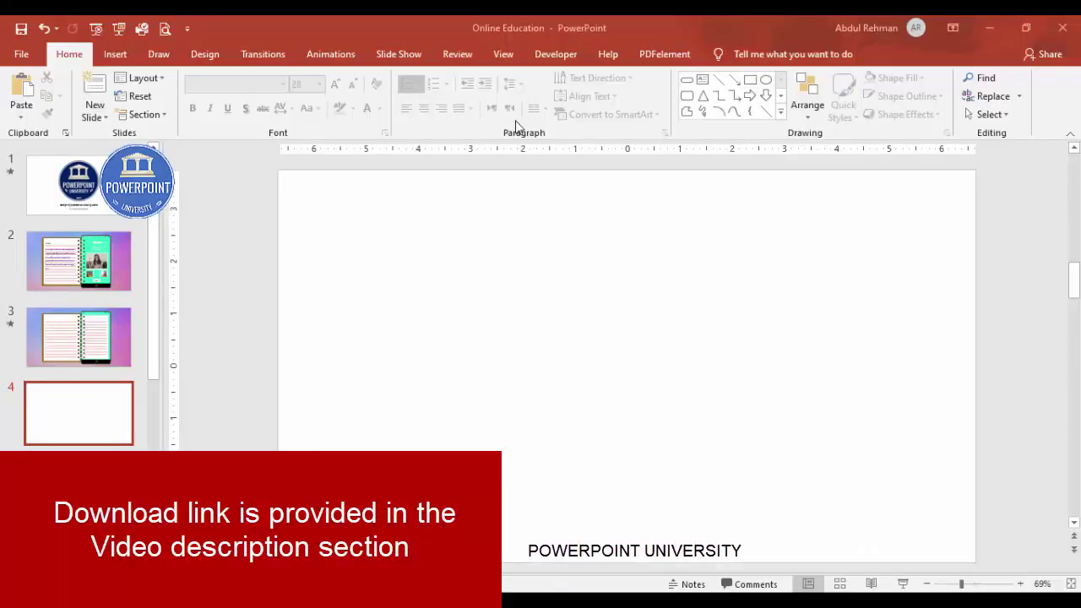
Step: Show the drawing guides and fill the blank slide 4's background with the recently used light purple
left_click(505, 56)
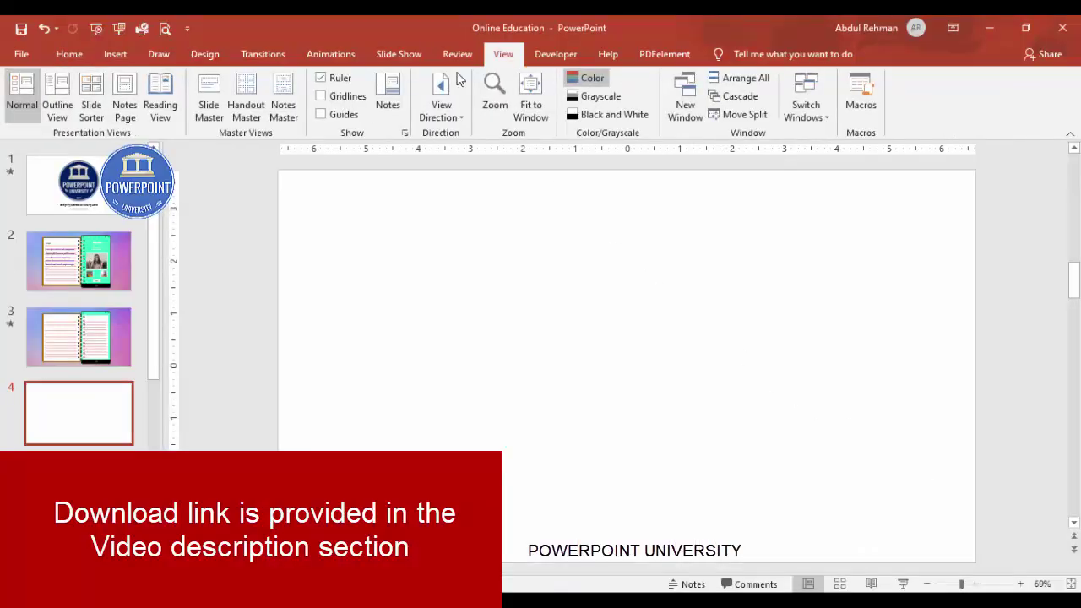
left_click(336, 121)
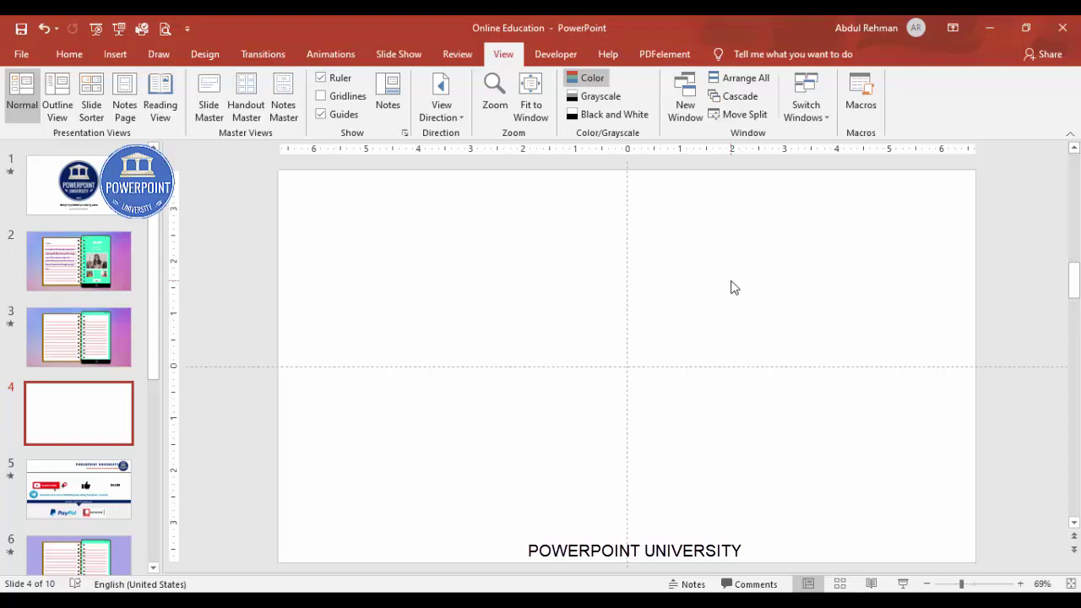
right_click(732, 288)
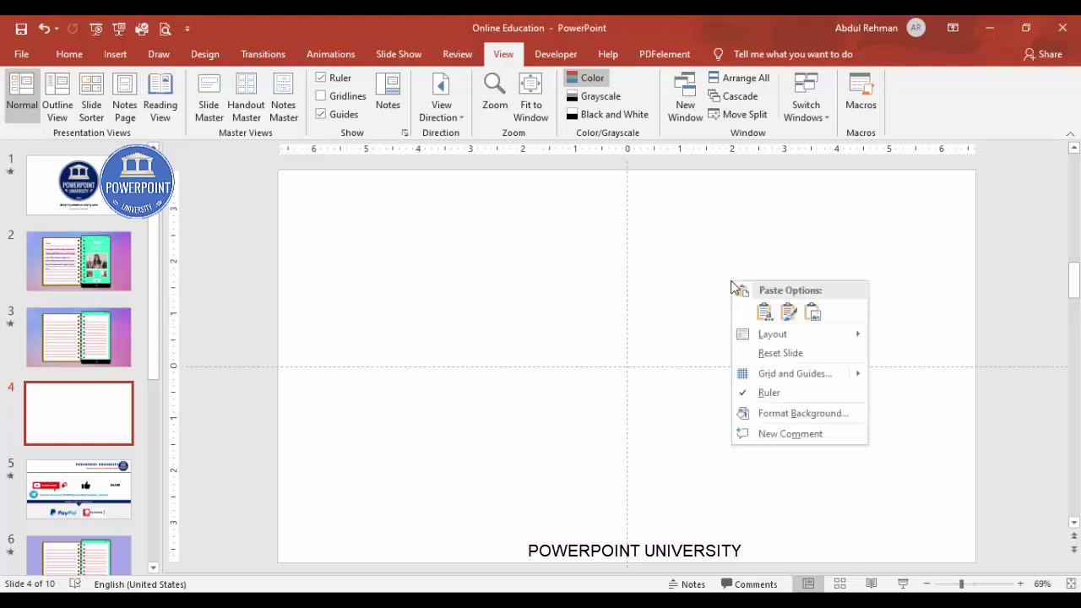
left_click(802, 413)
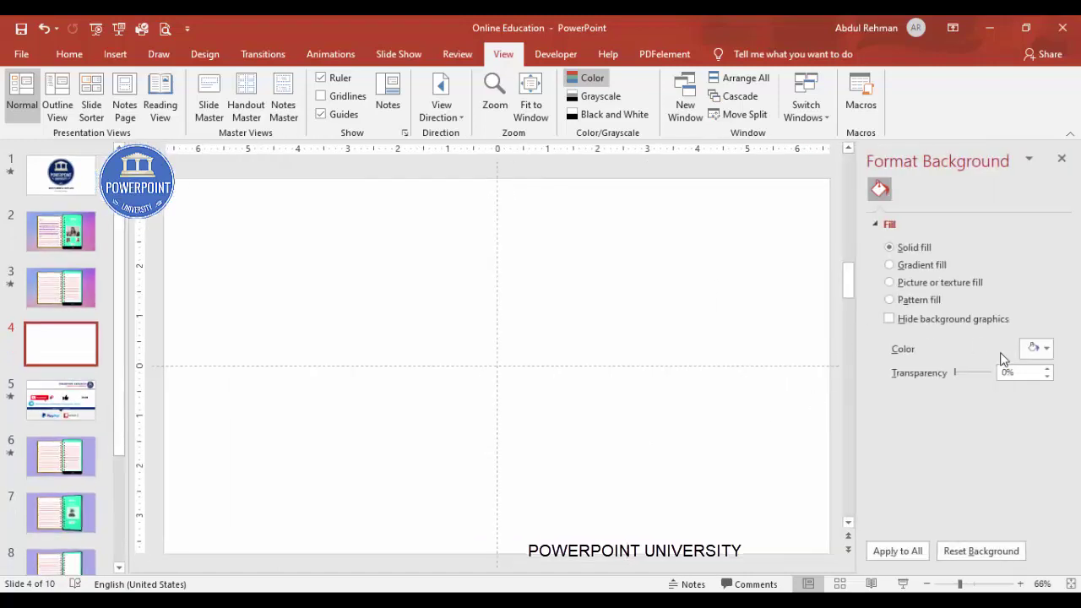
left_click(1034, 349)
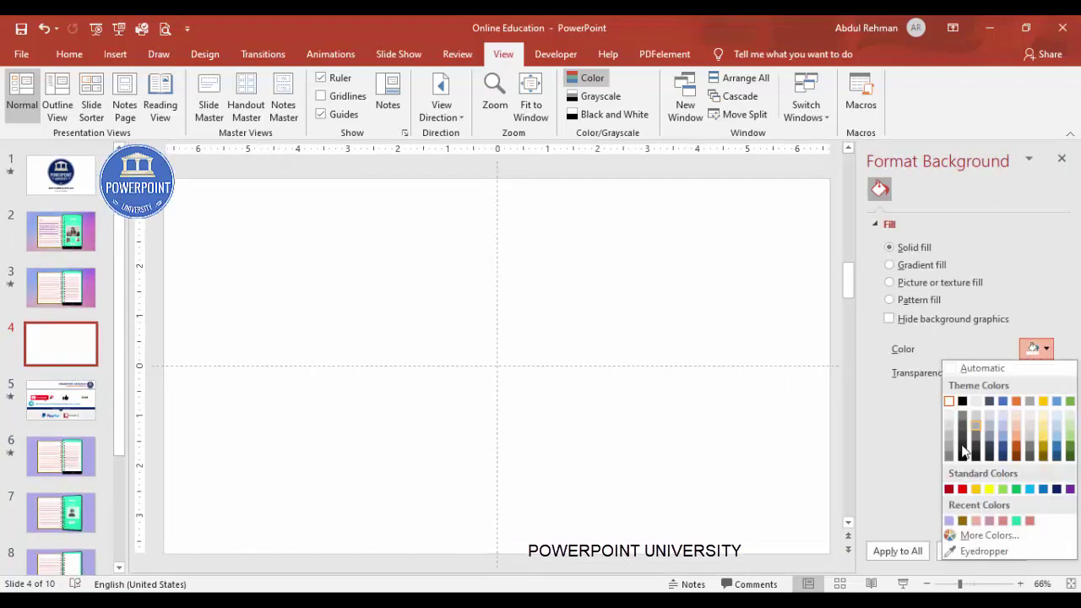
left_click(948, 520)
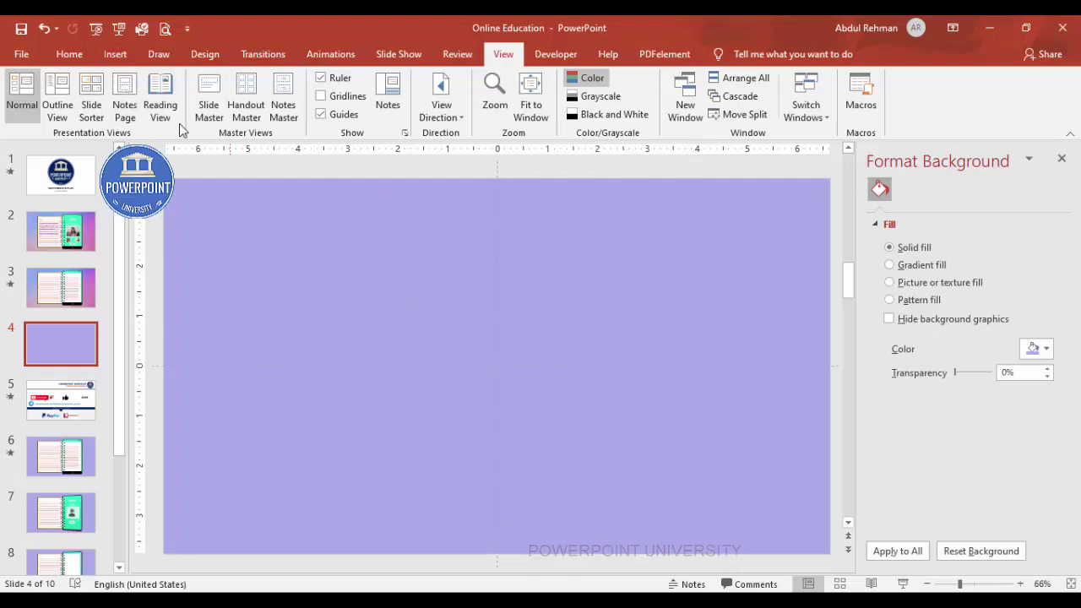
Step: Draw a rounded rectangle about 6.71" high and 4.03" wide on the slide's right half and make its corners only slightly rounded
left_click(117, 58)
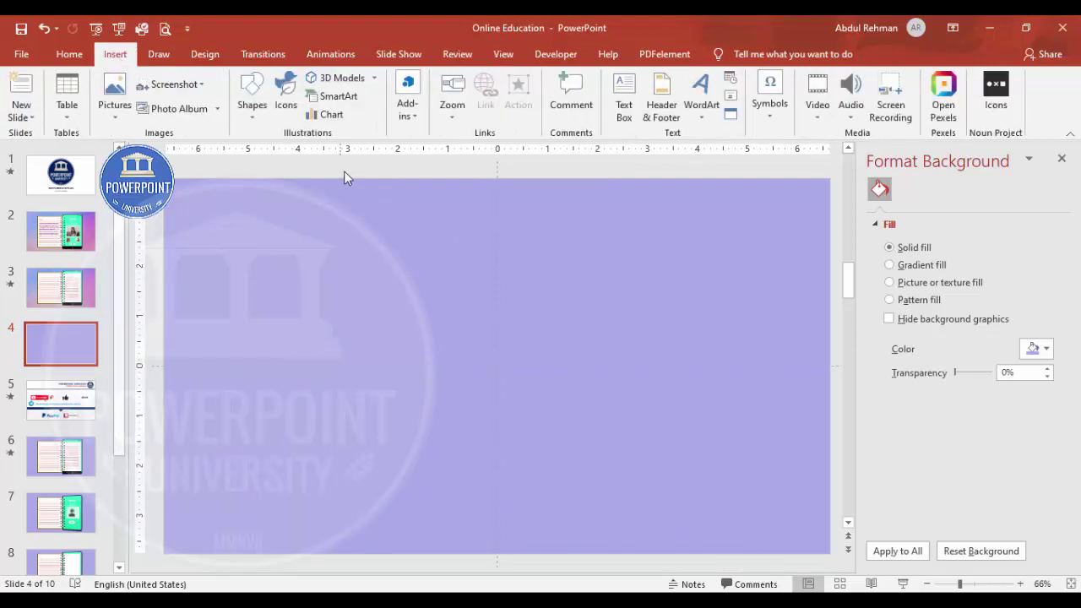
left_click(259, 115)
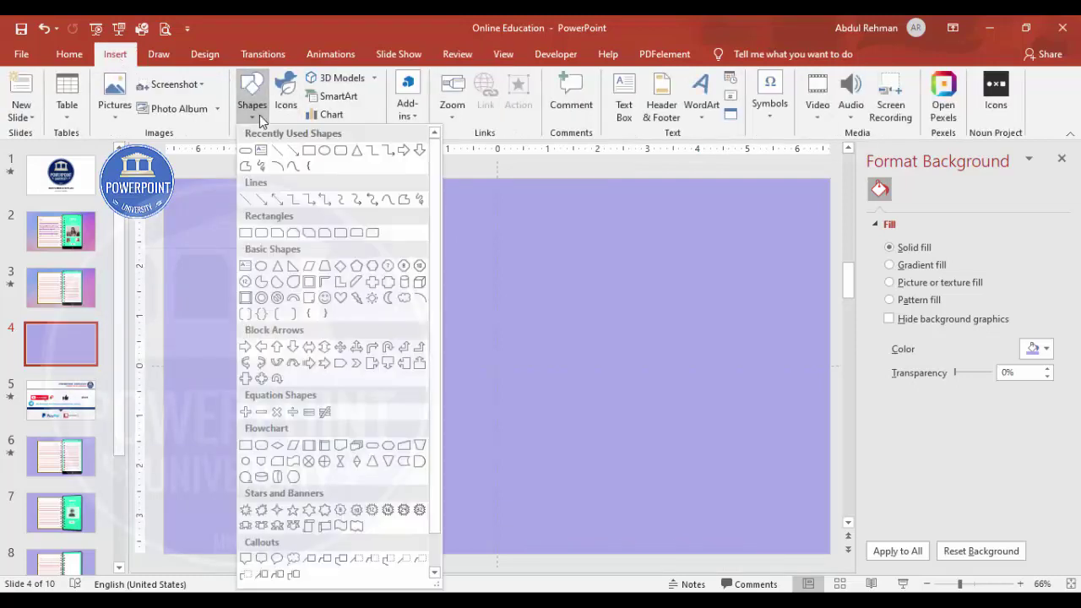
left_click(262, 241)
mouse_move(517, 198)
left_mouse_down()
mouse_move(704, 455)
mouse_move(718, 533)
left_mouse_up()
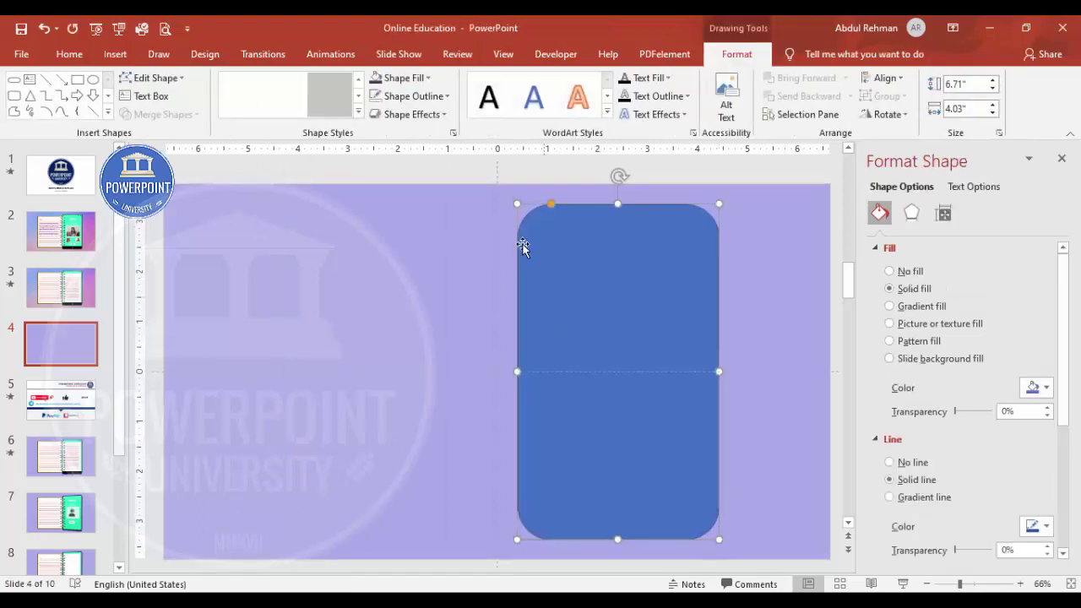
left_click_drag(551, 205, 526, 208)
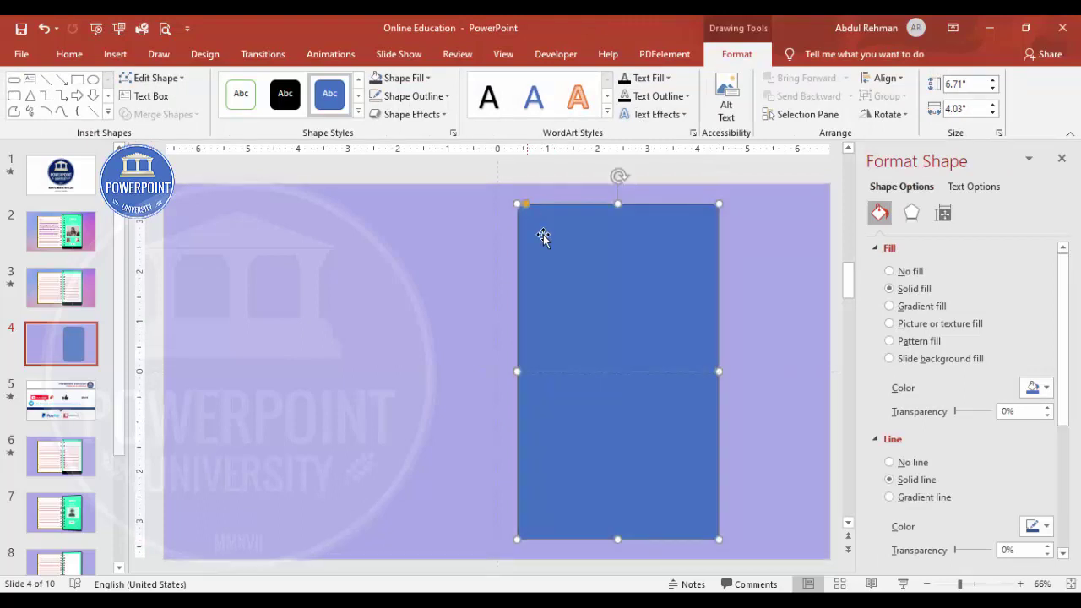
Step: Remove the rounded rectangle's outline and fill it with black for the phone body
left_click(419, 106)
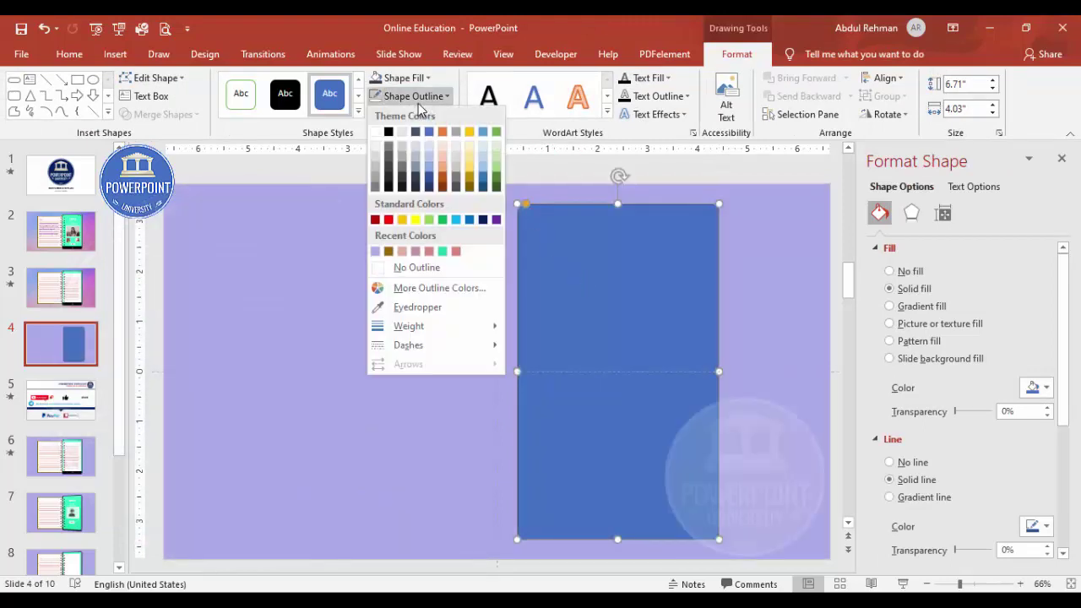
left_click(416, 266)
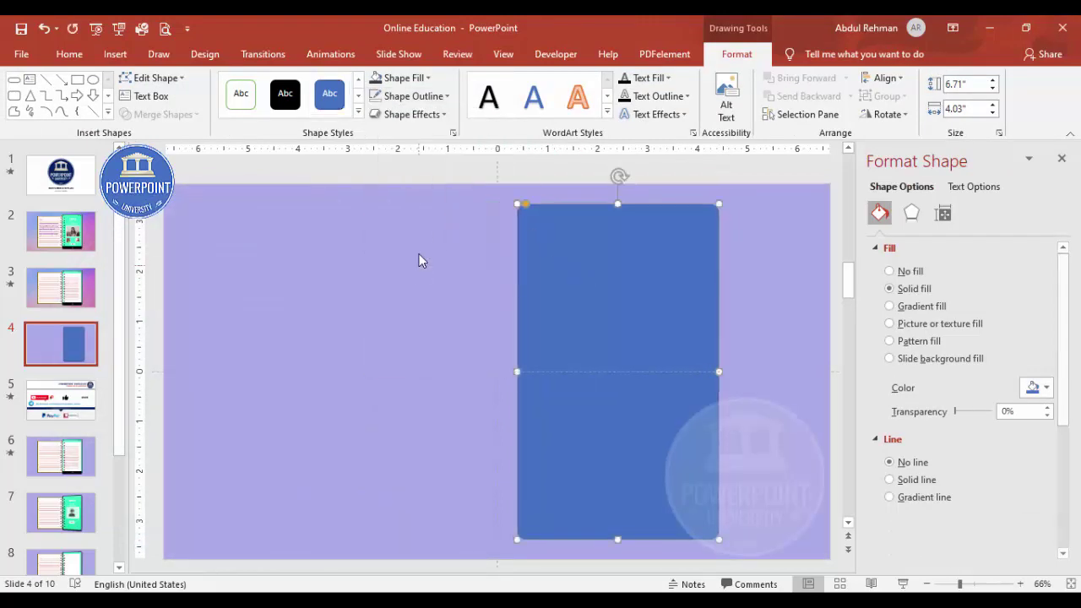
left_click(422, 78)
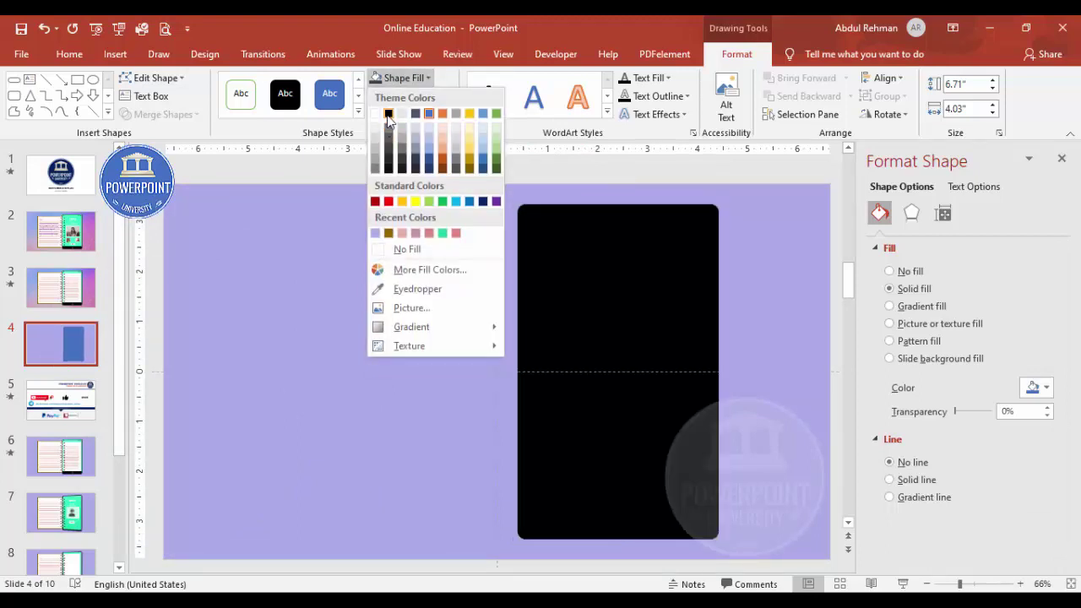
left_click(387, 115)
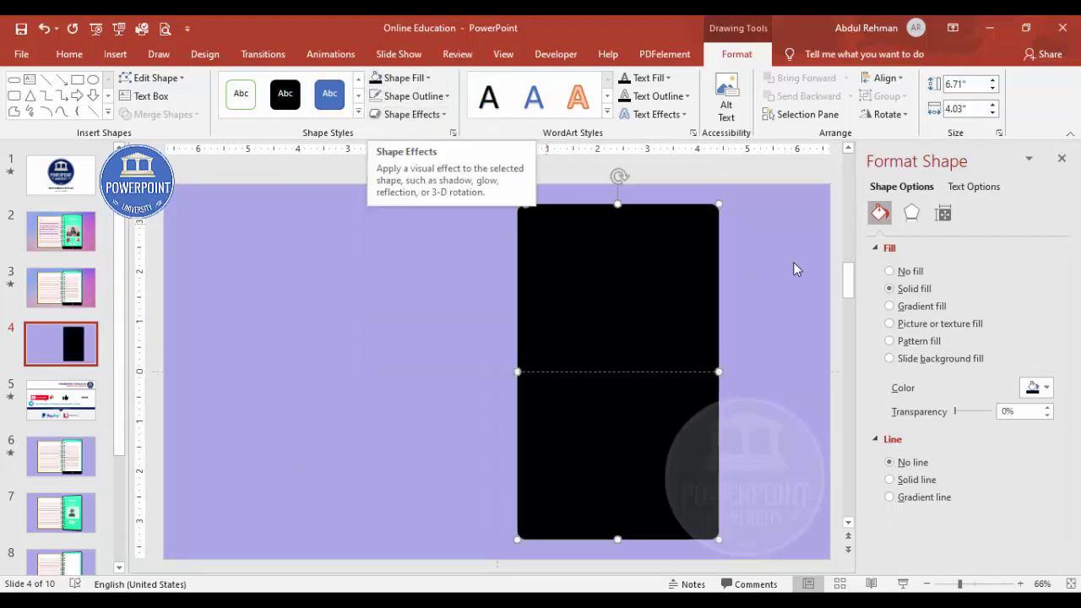
Step: Set the black phone body's 3-D contour color to white
left_click(910, 221)
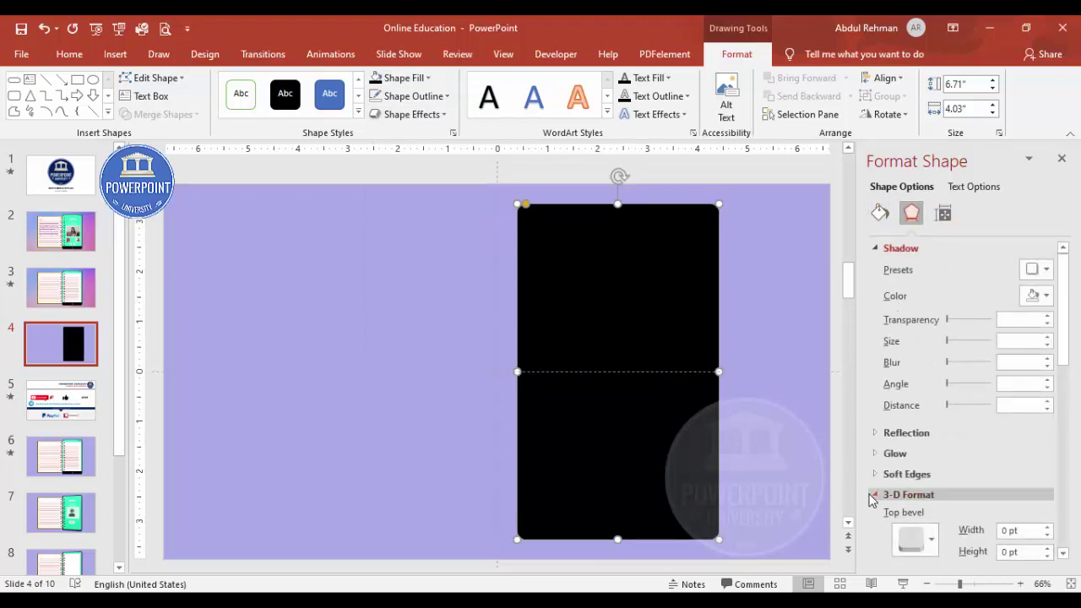
scroll(984, 448, "down", 3)
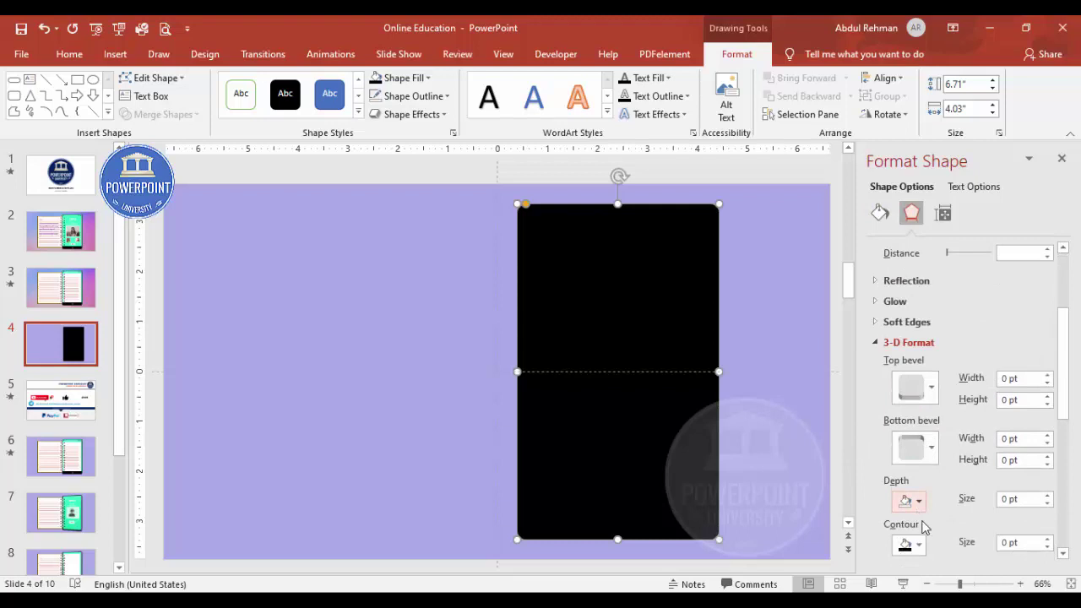
scroll(924, 519, "down", 1)
left_click(919, 508)
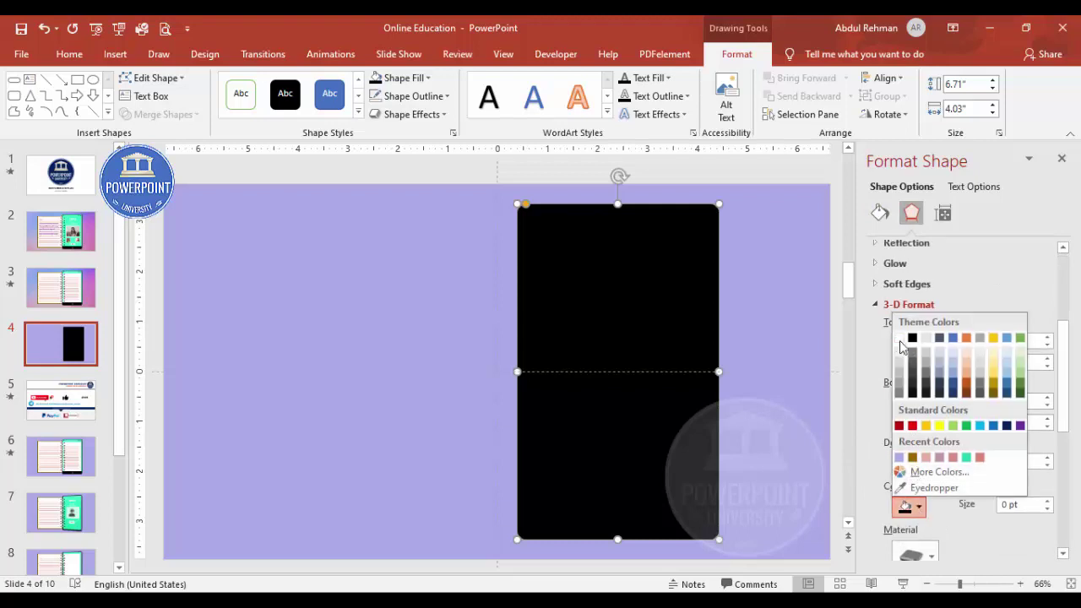
left_click(902, 346)
left_click(814, 369)
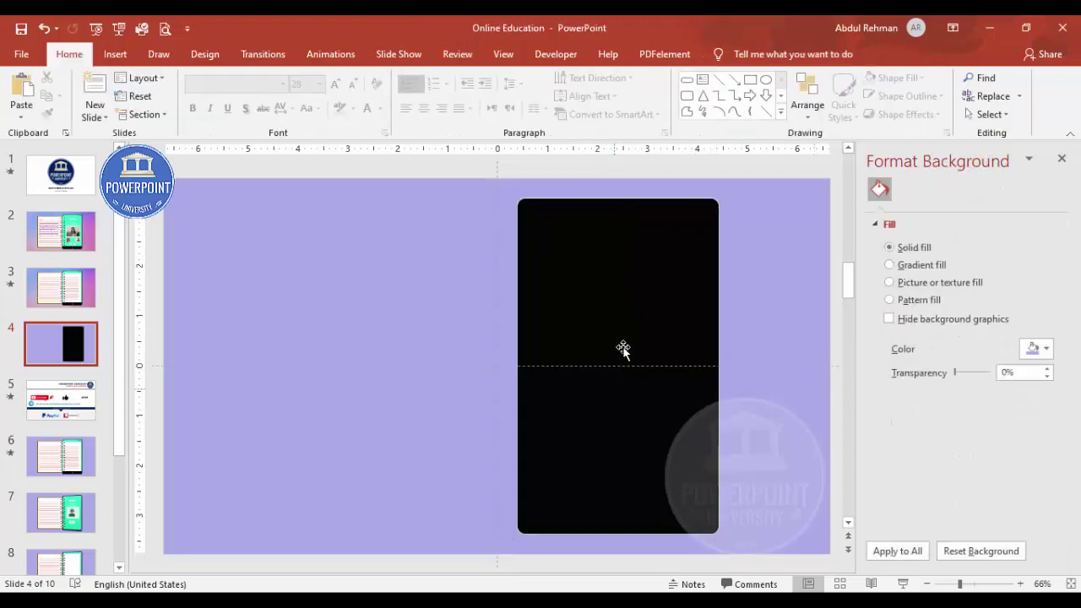
Step: Draw a second rounded rectangle about 6.08" high and 3.43" wide over the black phone body as its screen
left_click(586, 244)
left_click(115, 54)
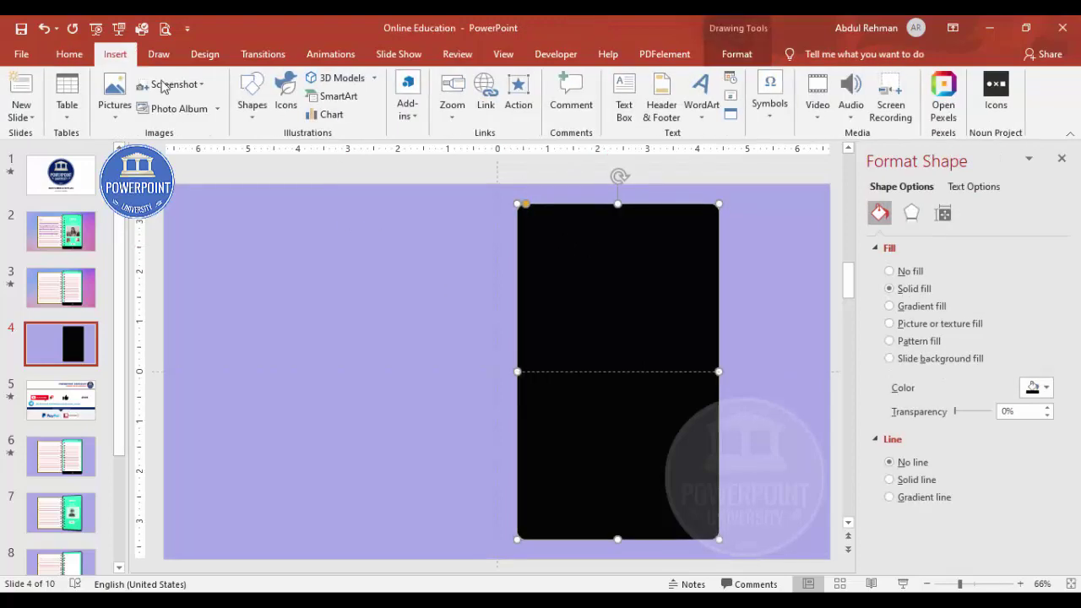
left_click(251, 105)
left_click(262, 234)
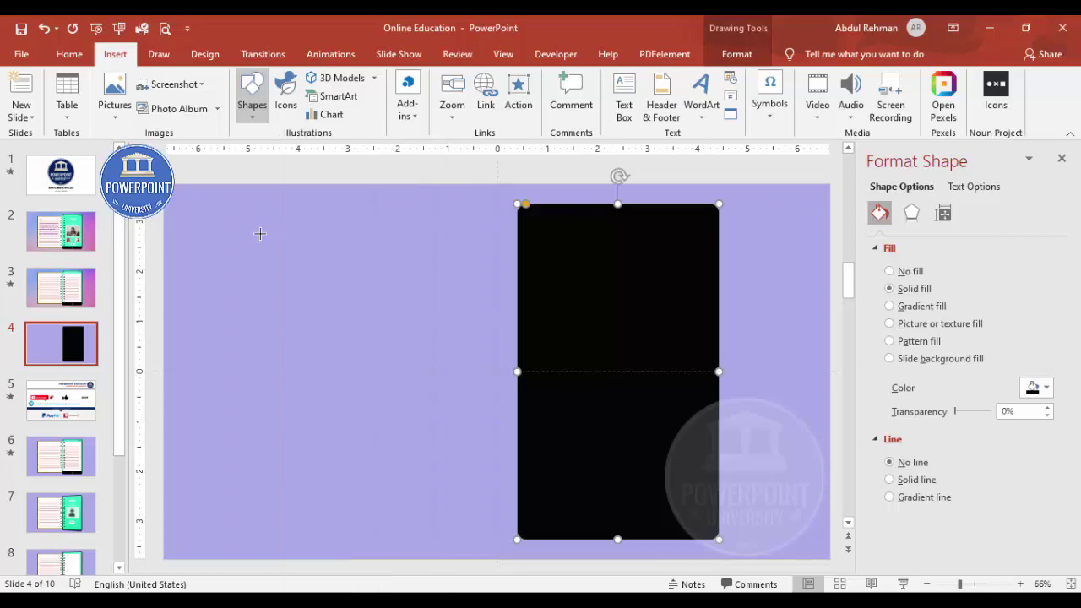
mouse_move(540, 210)
left_mouse_down()
mouse_move(715, 411)
mouse_move(712, 514)
left_mouse_up()
Step: Fill the phone screen shape with the recently used bright green and remove its outline
left_click(1041, 388)
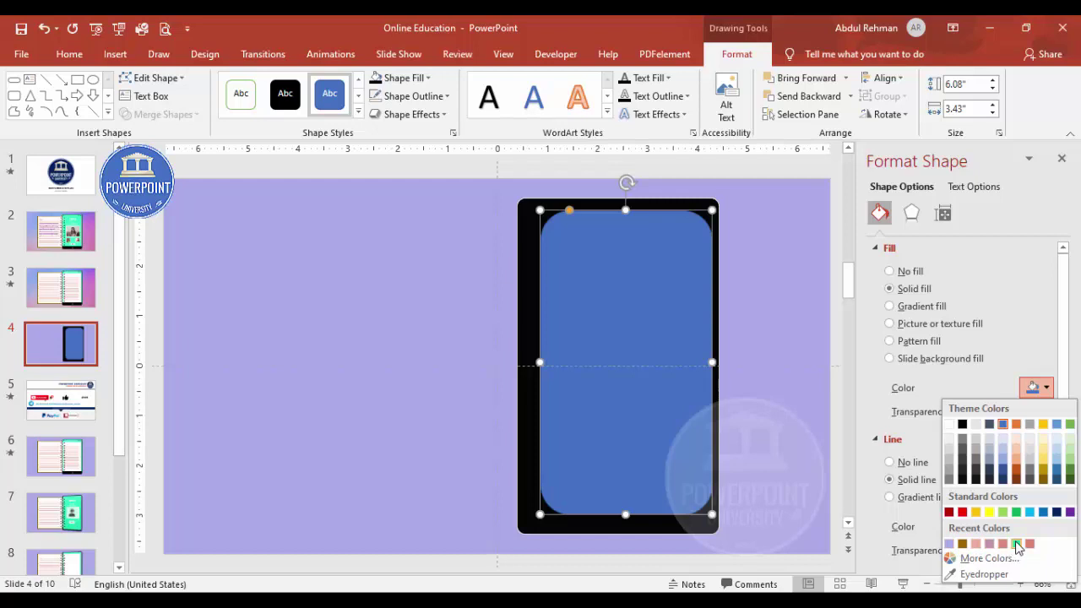
left_click(1015, 544)
left_click(426, 98)
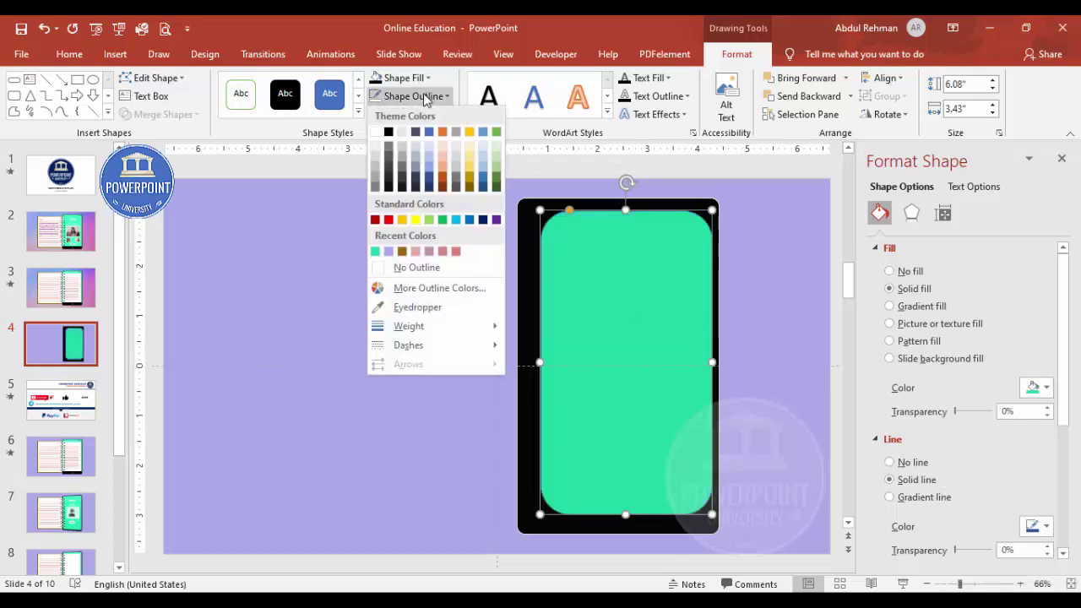
left_click(418, 267)
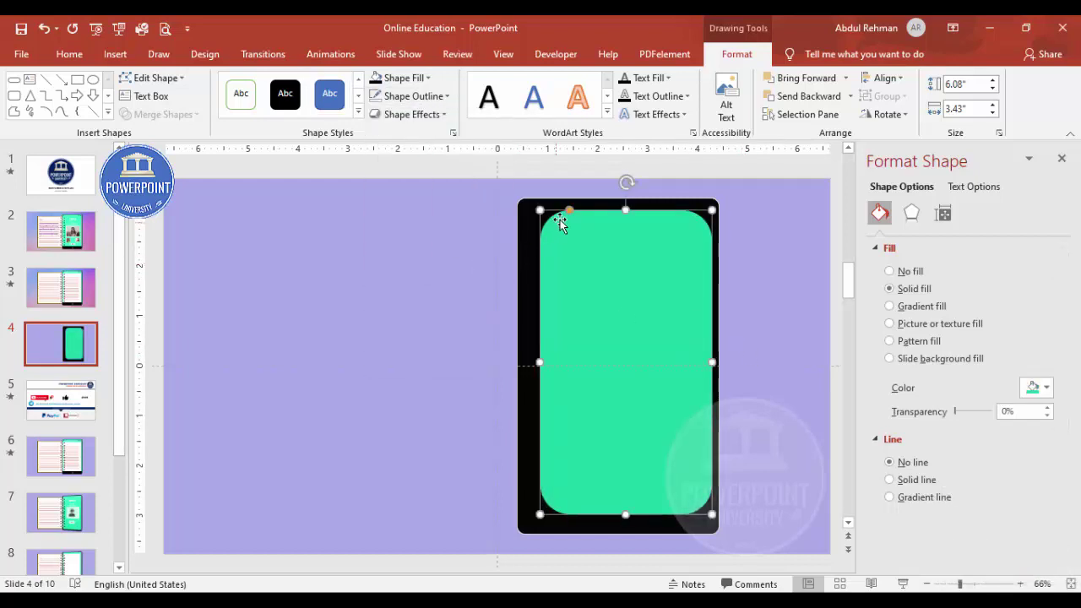
Step: Reduce the green screen's corner rounding and fit it inside the phone with thin top and side borders and a thicker bottom border
left_click_drag(569, 210, 542, 210)
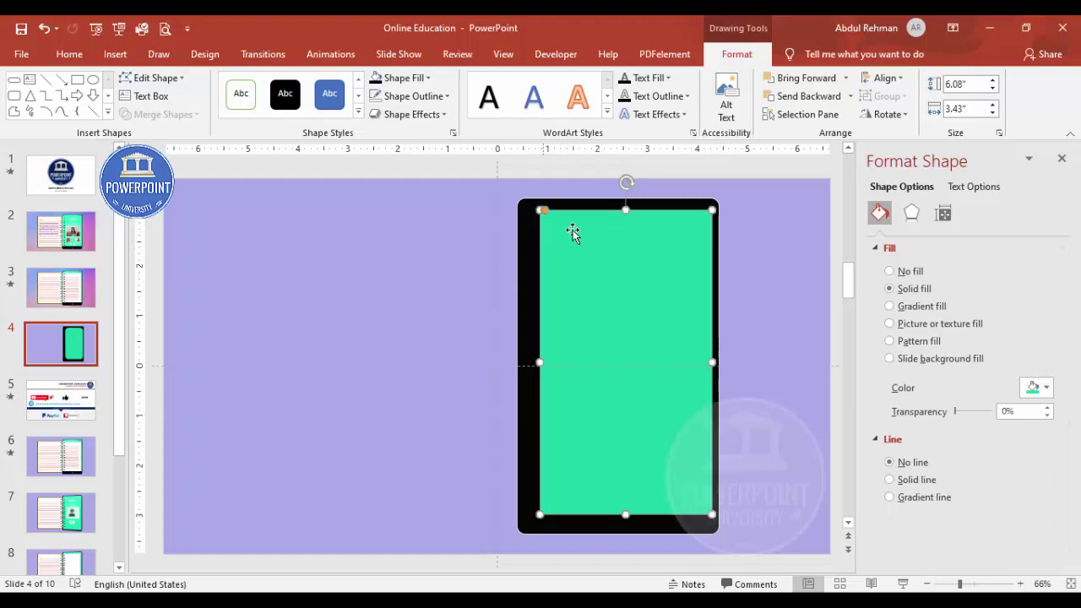
left_click_drag(606, 260, 591, 253)
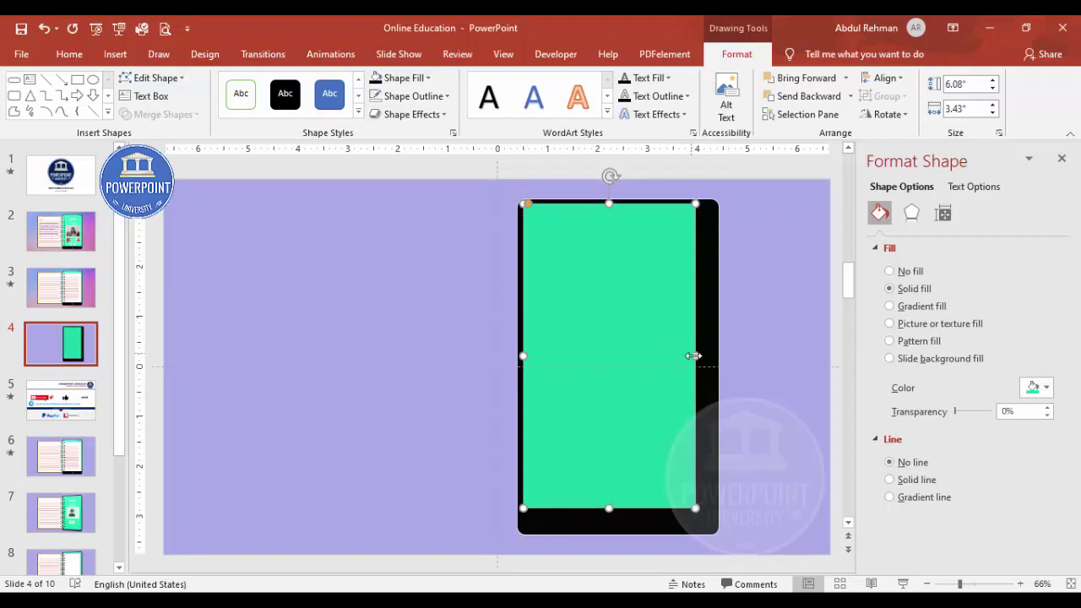
left_click_drag(695, 355, 712, 352)
left_click(734, 483)
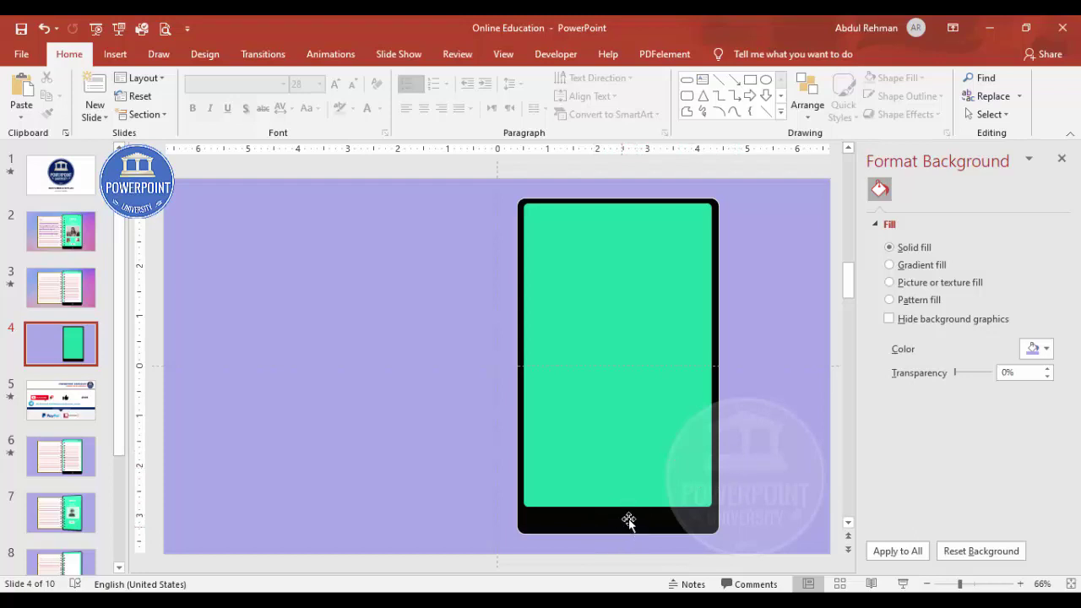
Step: Draw a circle about 0.53" across as the home button and center it in the phone's bottom border
left_click(115, 54)
left_click(251, 91)
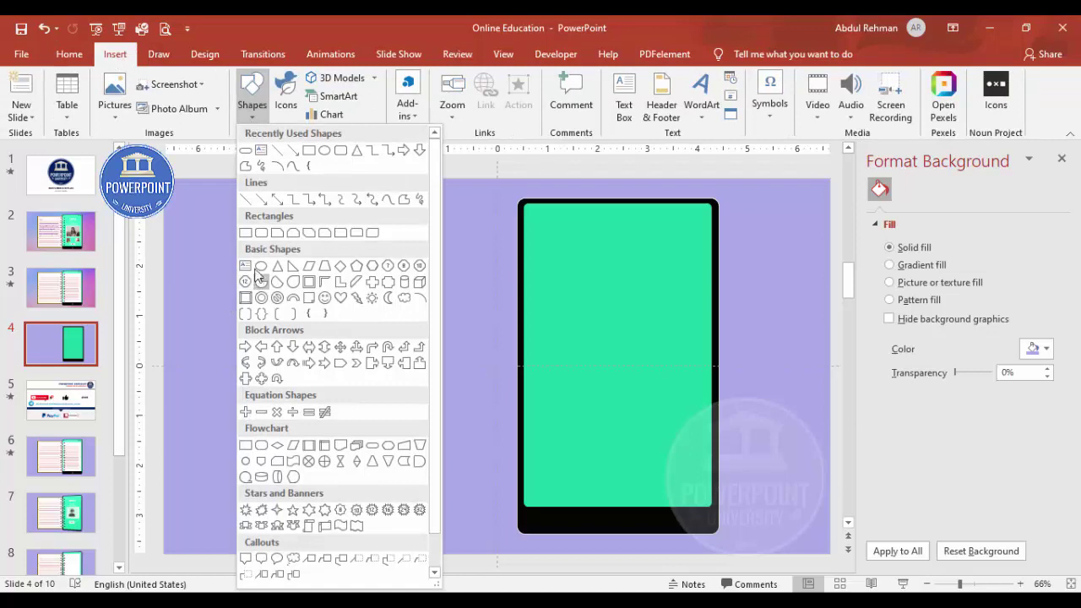
left_click(260, 266)
left_click_drag(613, 508, 632, 533)
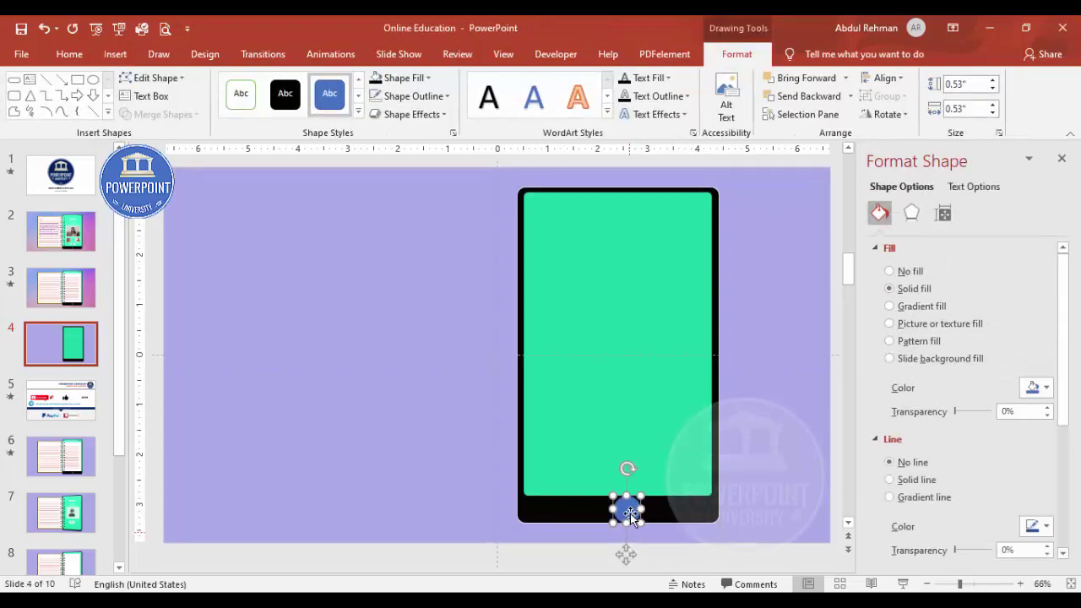
scroll(630, 513, "up", 1)
left_click_drag(627, 514, 619, 520)
scroll(619, 520, "down", 1)
key("Up")
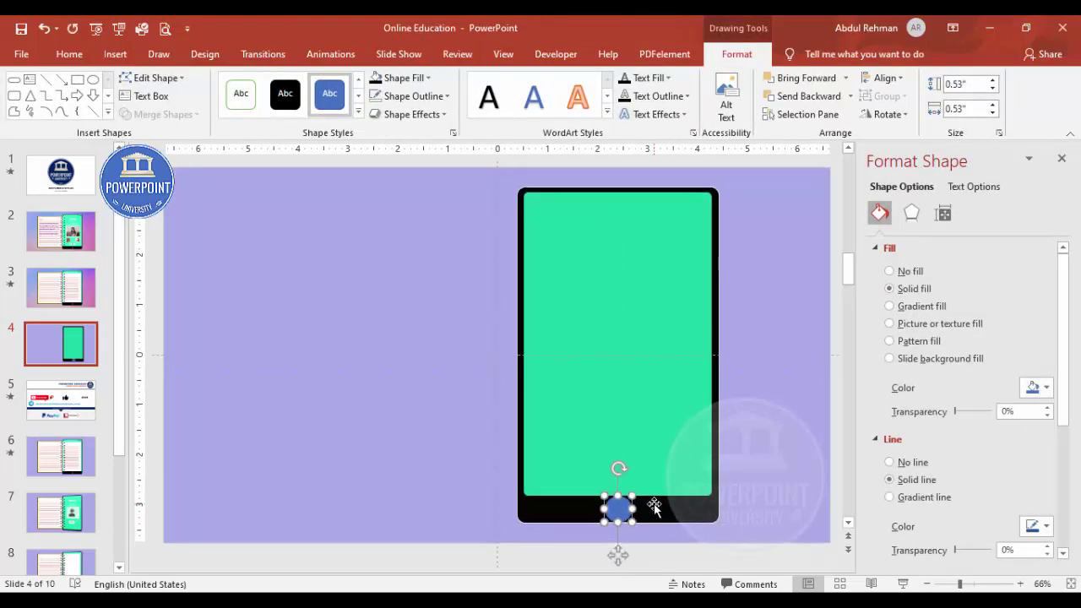
Step: Remove the home button's outline and give it a linear gradient fill running from dark gray to a darker gray
left_click(407, 95)
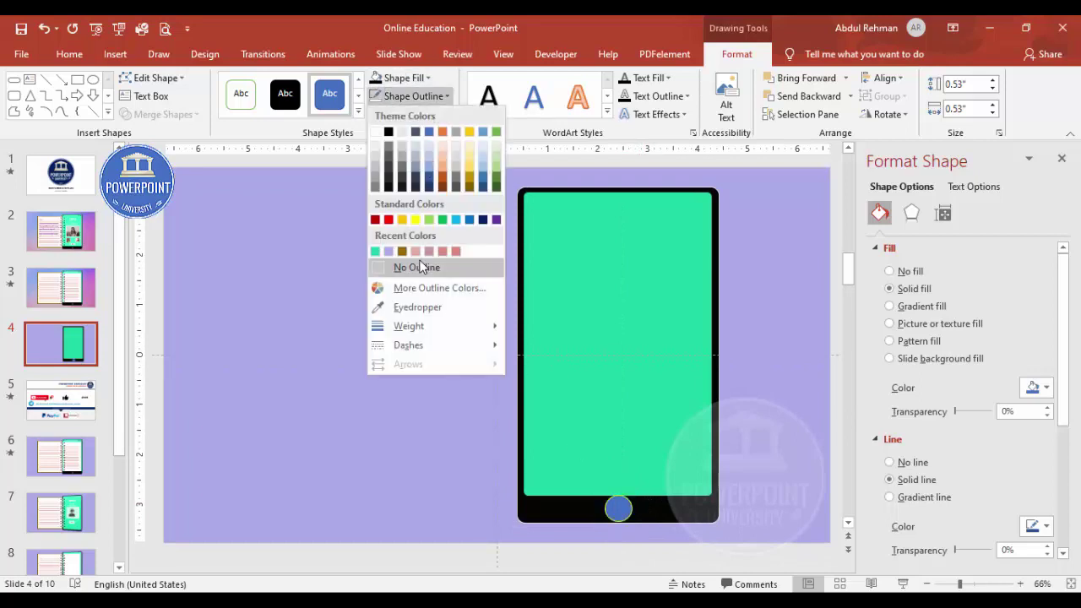
left_click(425, 266)
left_click(932, 313)
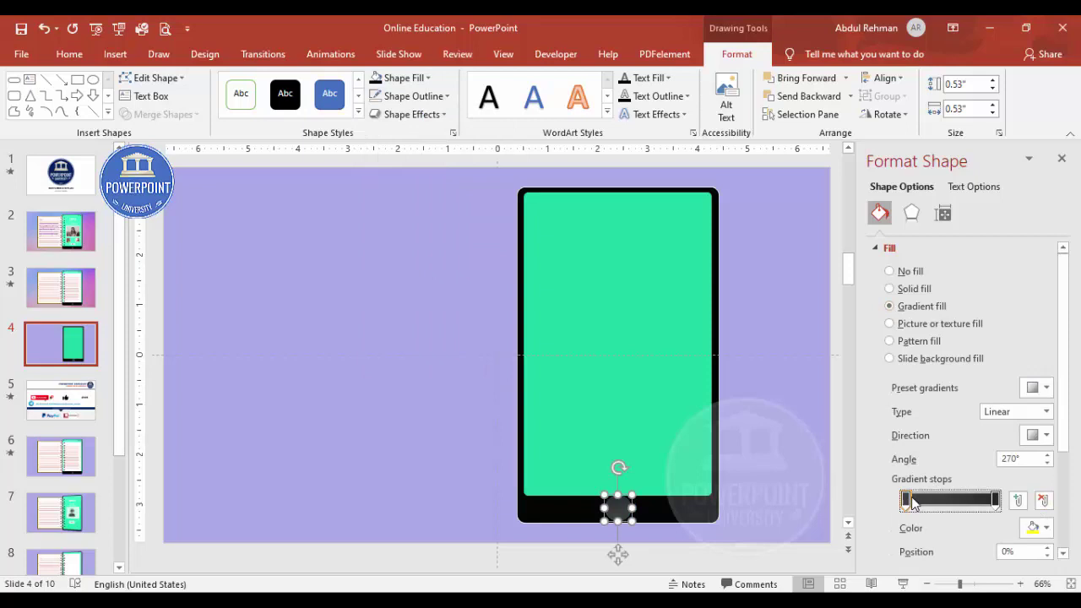
left_click(1042, 527)
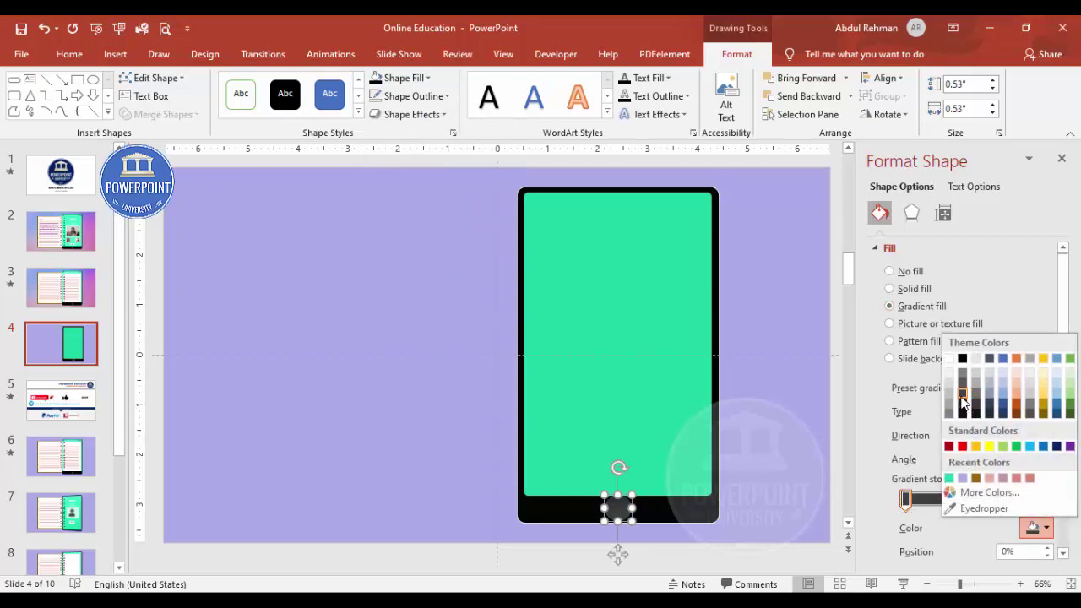
left_click(963, 395)
left_click(995, 498)
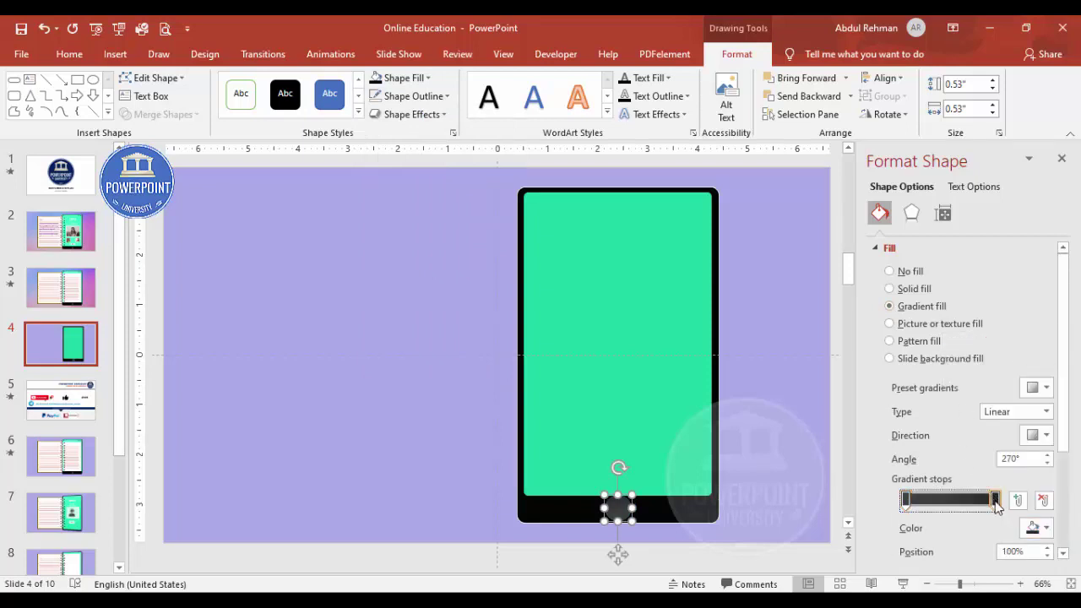
left_click(1042, 527)
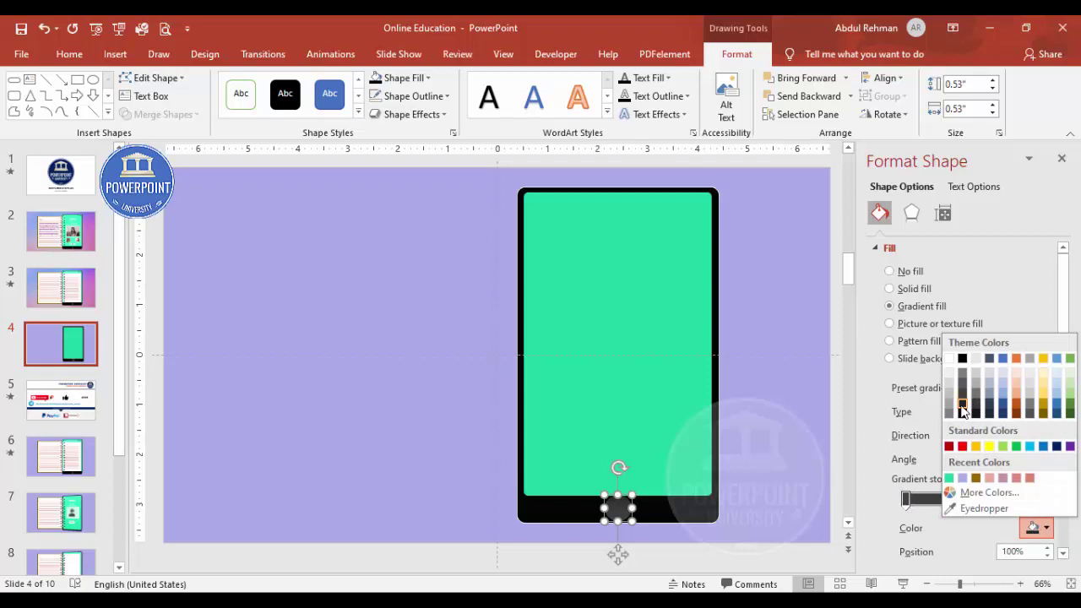
left_click(963, 411)
left_click(731, 469)
Step: Shrink the home button to about 0.48" across and center it within the phone's bottom border
left_click(624, 512)
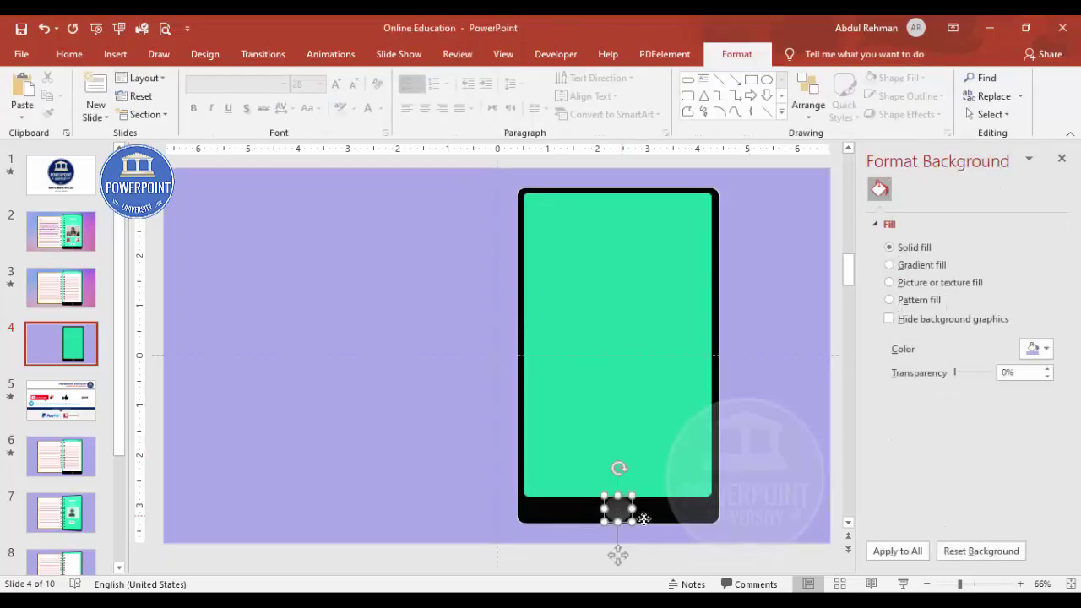
left_click(985, 584)
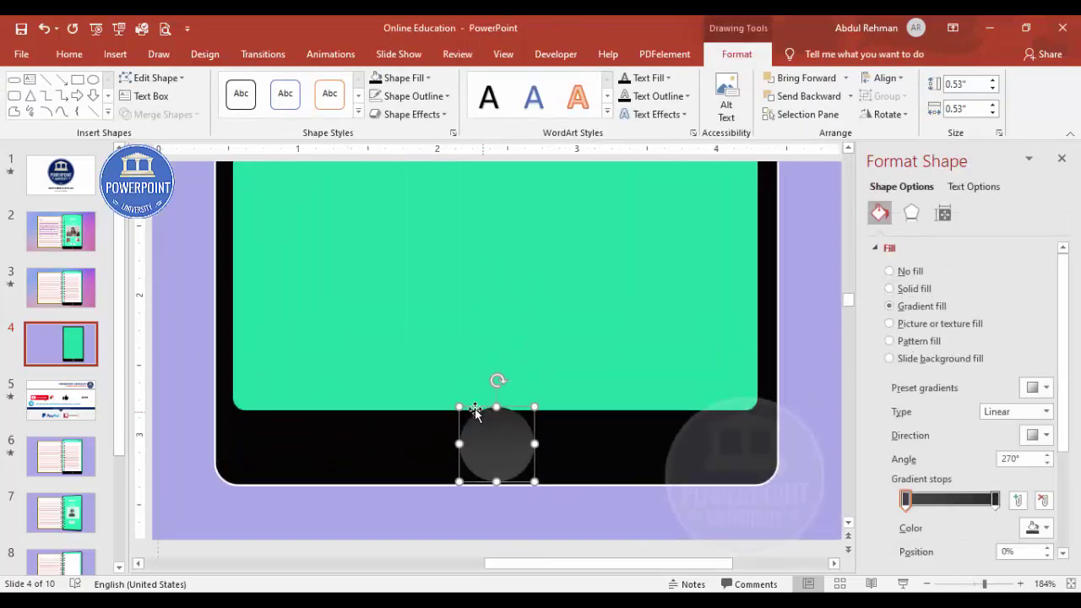
left_click_drag(455, 401, 462, 408)
left_click_drag(514, 454, 501, 454)
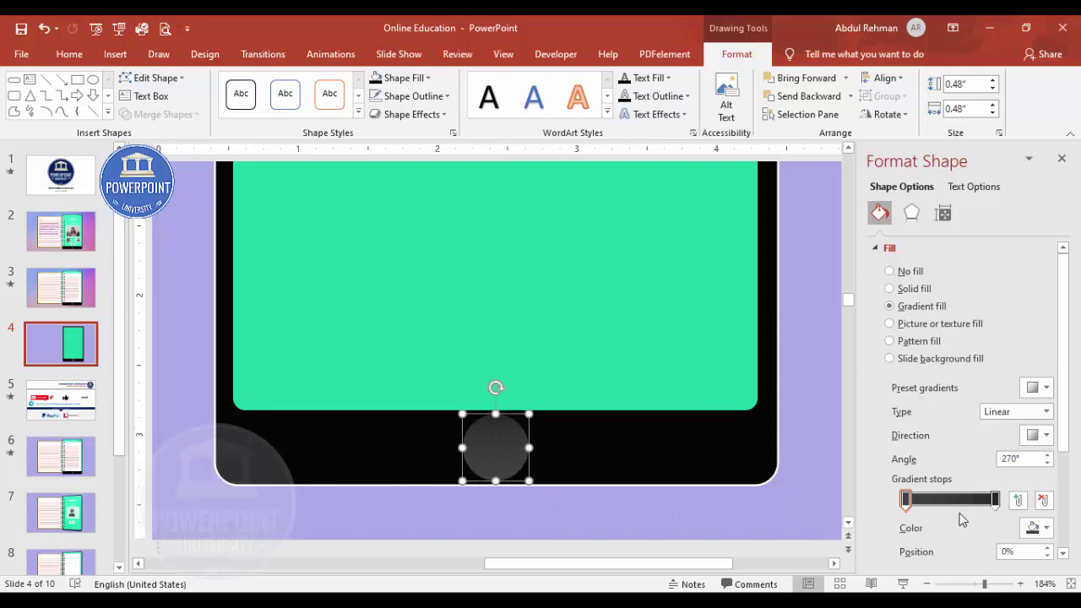
left_click(1071, 583)
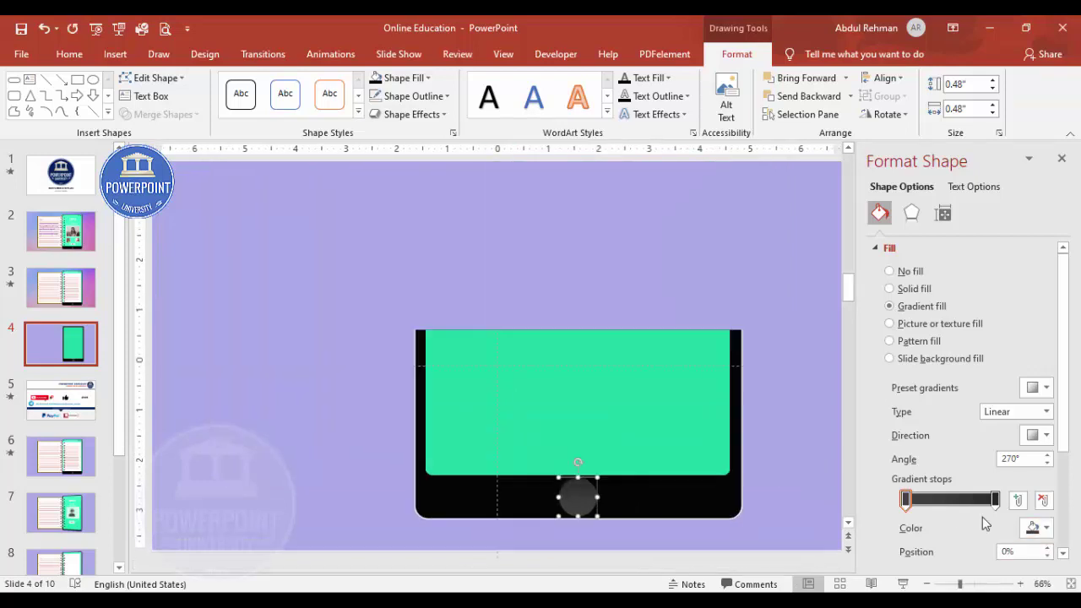
left_click(777, 439)
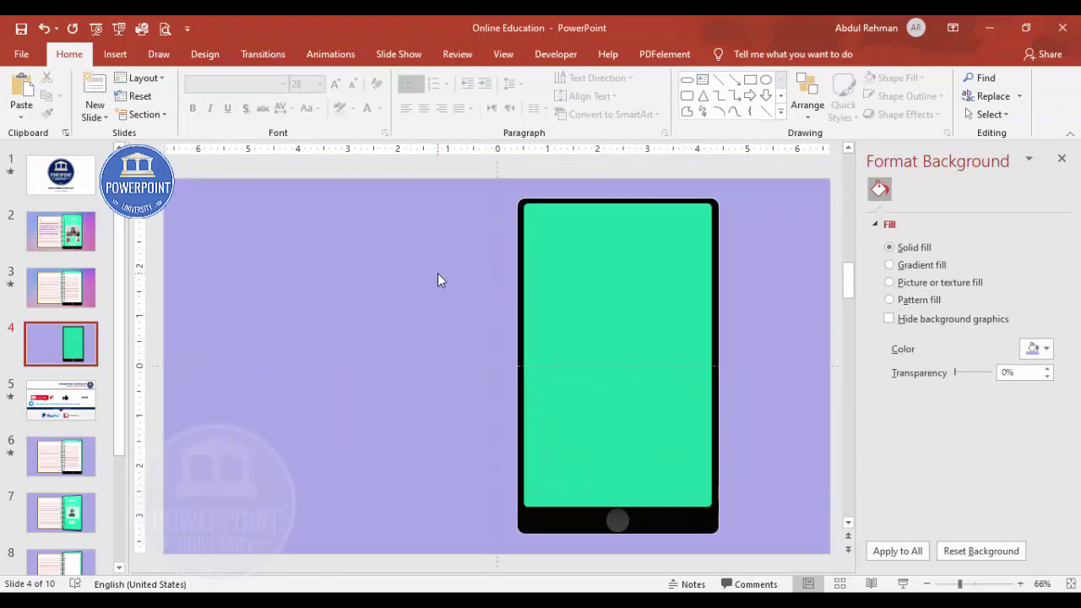
Step: Draw a rectangle about 7.1" high on the empty side of the phone and widen it to about 5.49"
left_click(115, 54)
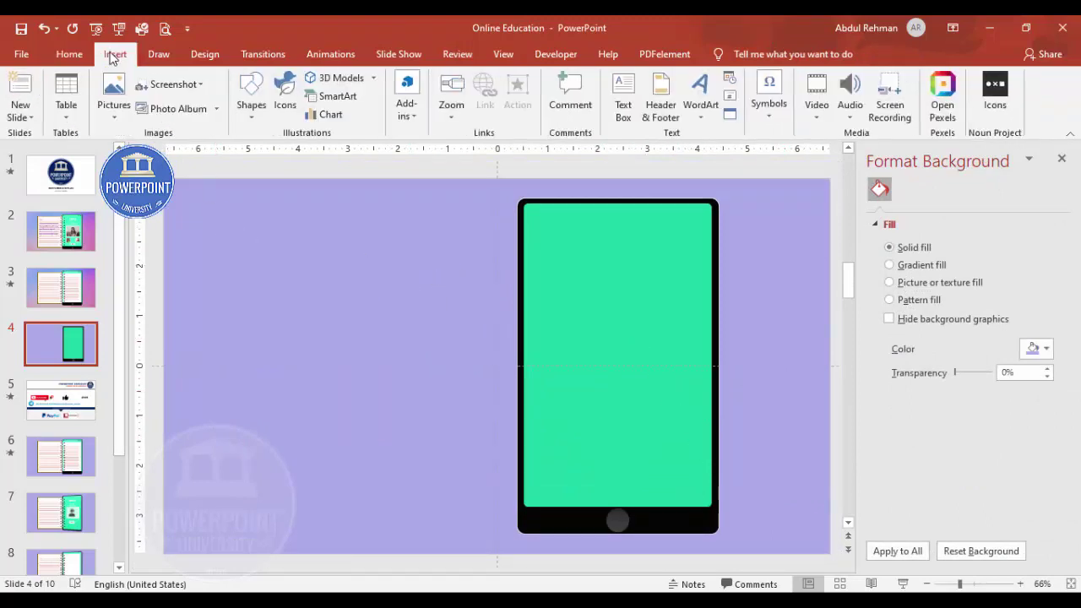
left_click(247, 110)
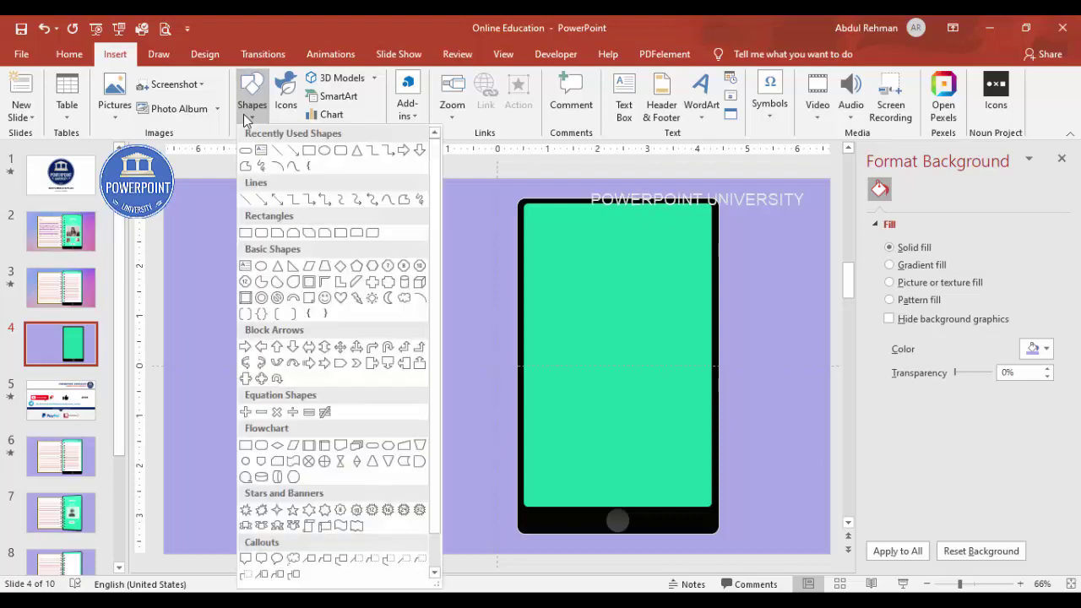
left_click(245, 234)
mouse_move(243, 191)
left_mouse_down()
mouse_move(403, 328)
mouse_move(504, 533)
mouse_move(503, 545)
mouse_move(483, 542)
left_mouse_up()
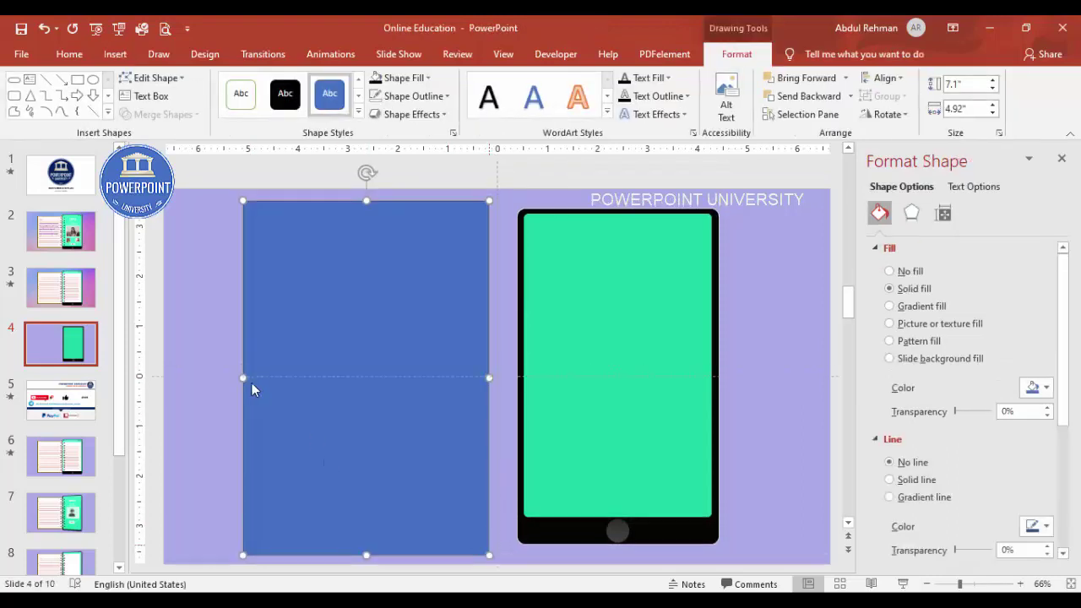
left_click_drag(241, 370, 214, 375)
key("ctrl+Right")
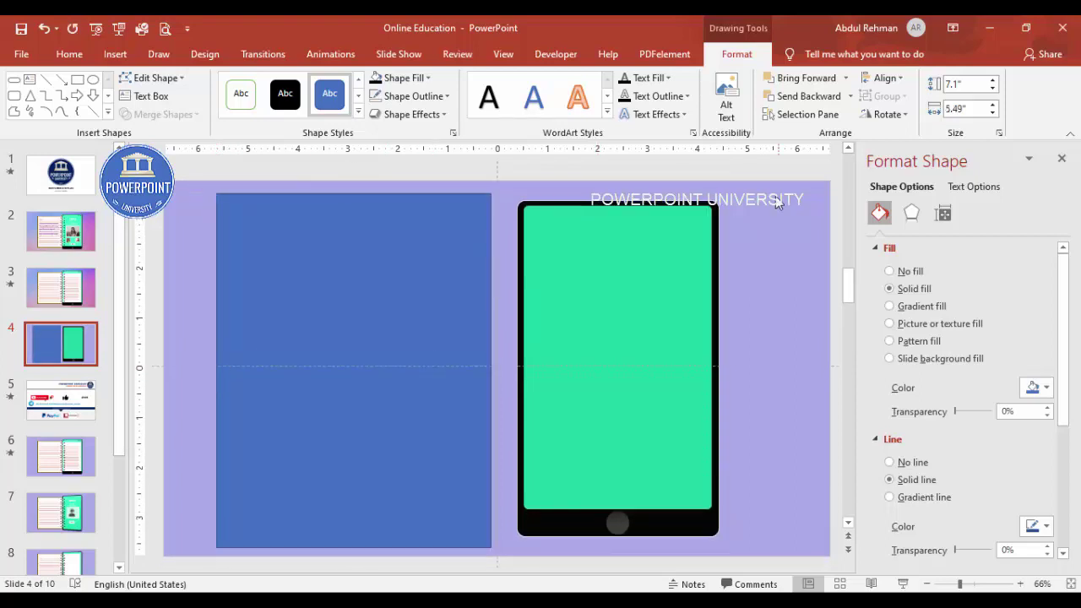
Step: Select all the phone's parts together and nudge them toward the rectangle, leaving a narrow gap between them
mouse_move(764, 182)
left_mouse_down()
mouse_move(521, 405)
mouse_move(509, 563)
left_mouse_up()
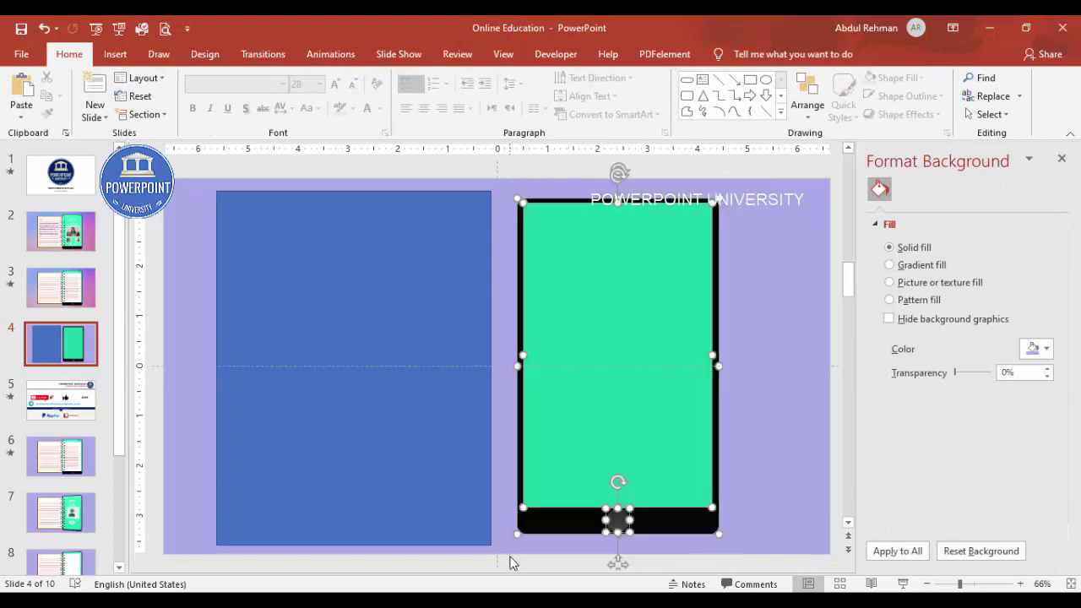
key("ctrl+Left")
key("ctrl+Left")
key("ctrl+Left")
key("ctrl+Left")
key("ctrl+Left")
key("ctrl+Left")
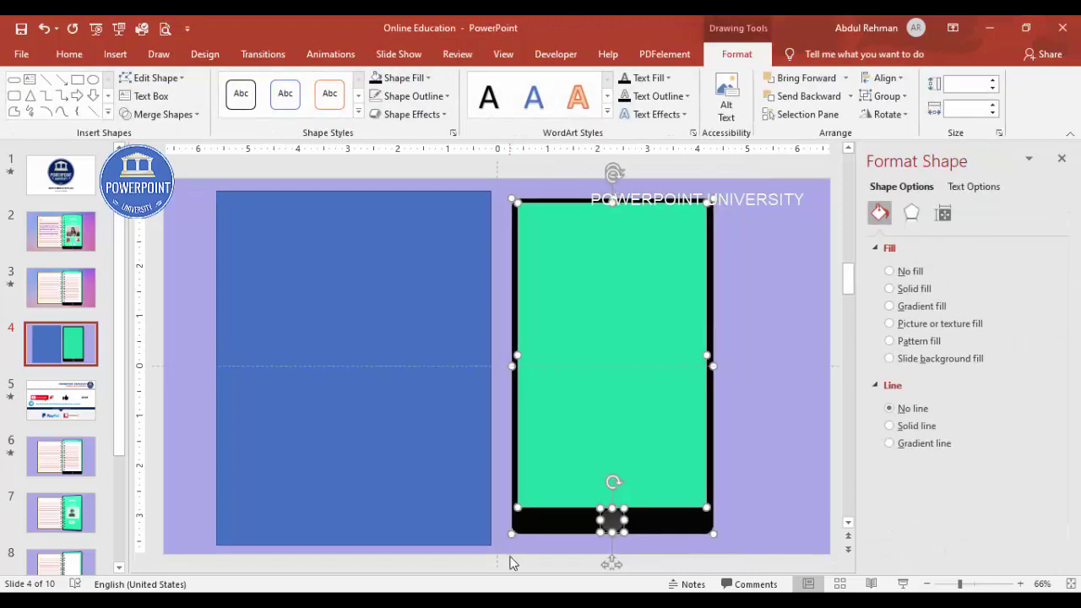
key("ctrl+Left")
key("ctrl+Left")
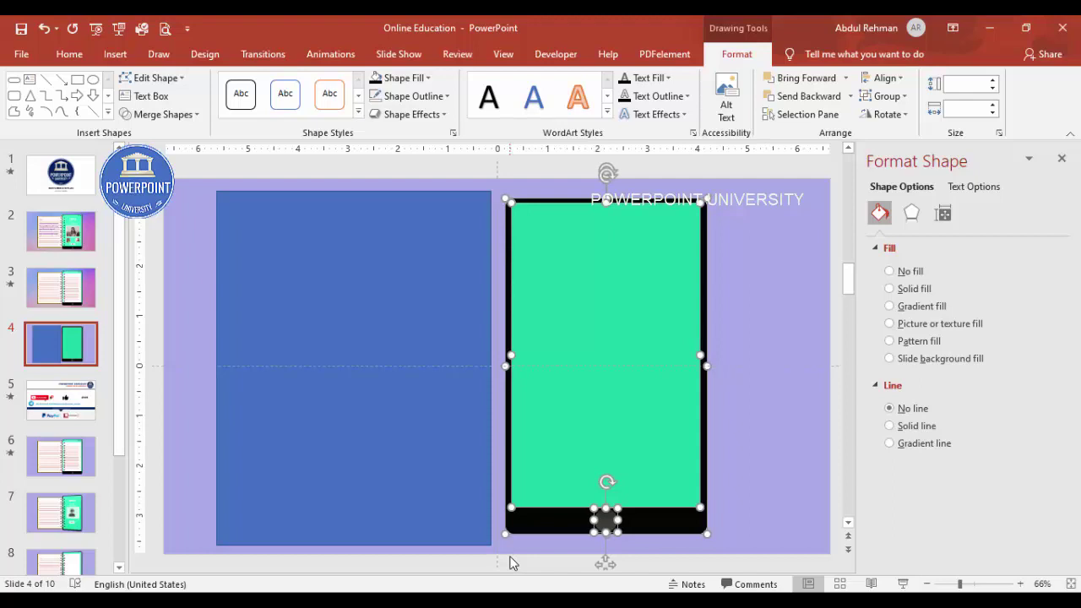
left_click(738, 251)
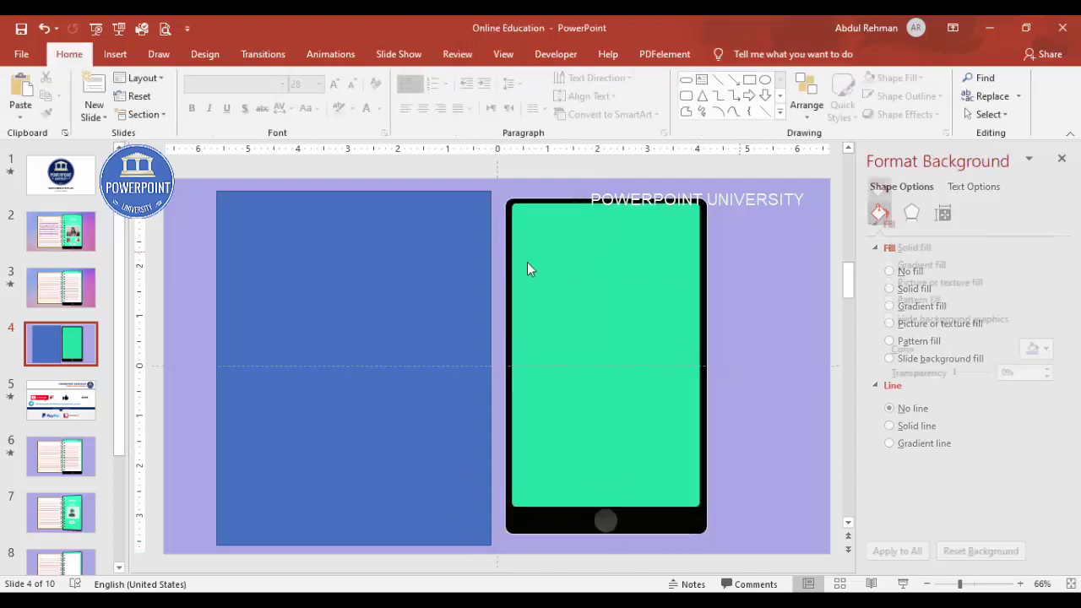
Step: Remove the large rectangle's outline and fill it with dark brown from the standard color palette
double_click(415, 217)
left_click(412, 95)
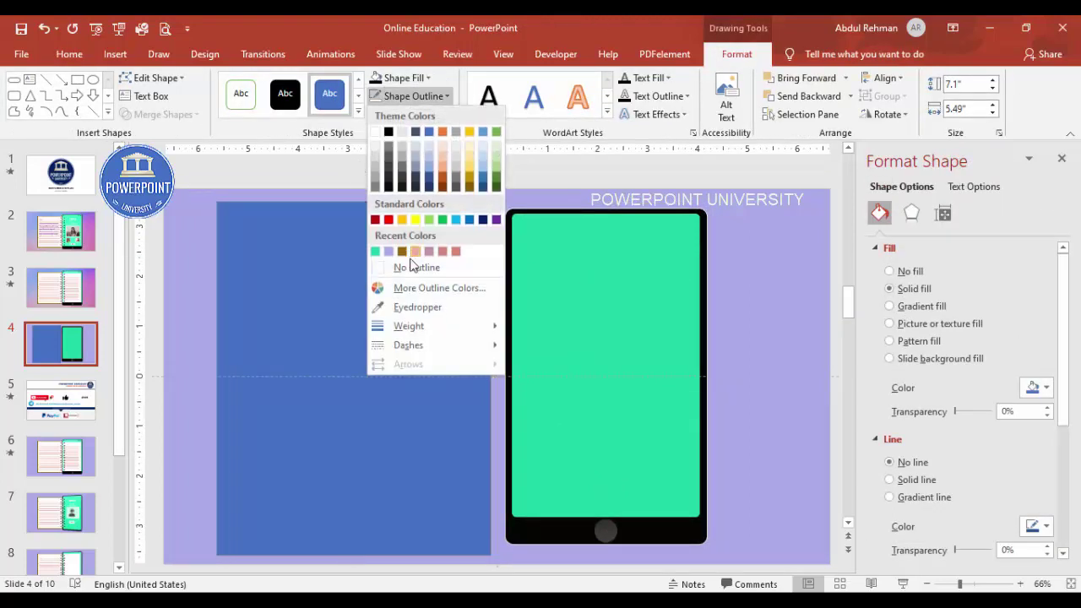
left_click(410, 262)
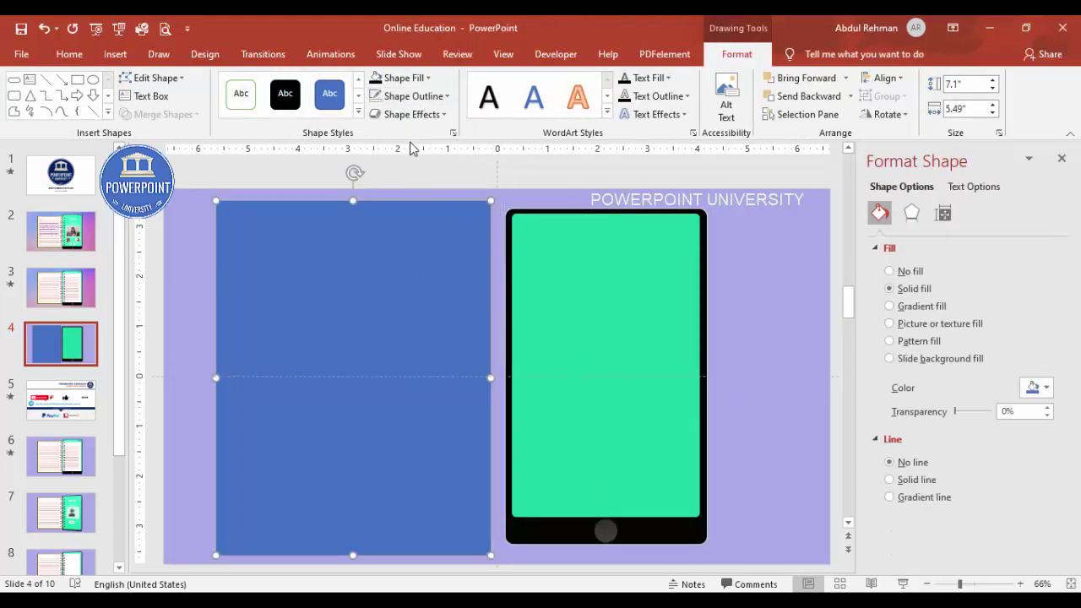
left_click(412, 77)
left_click(440, 274)
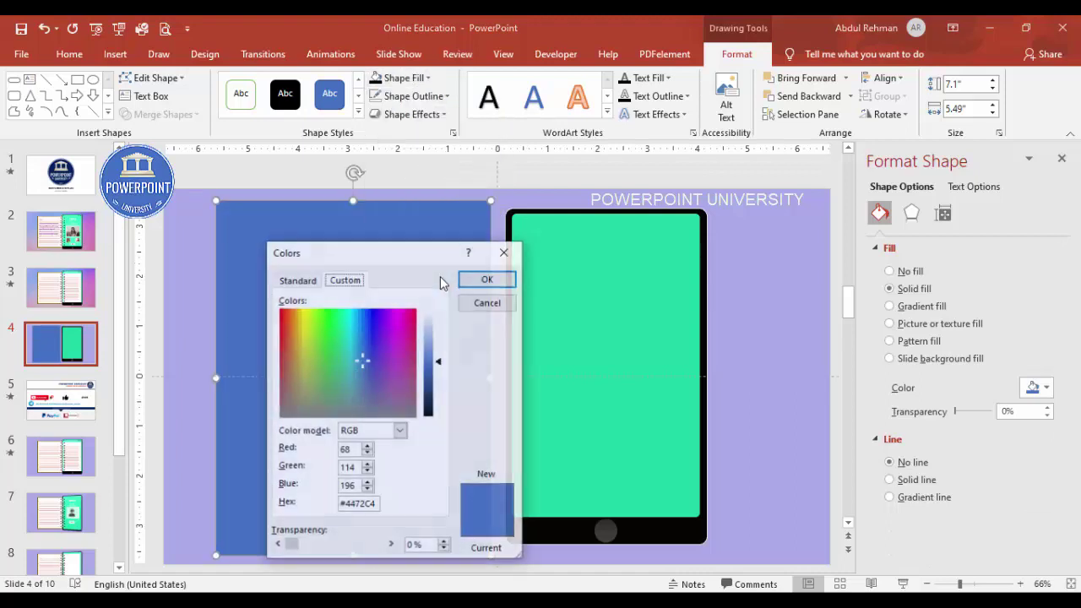
left_click(298, 281)
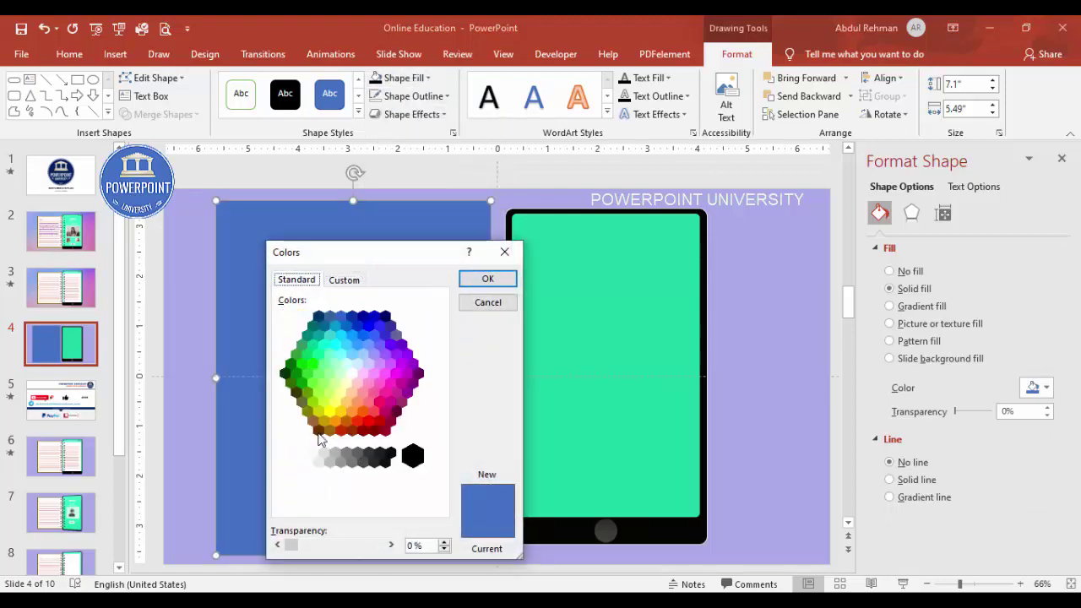
left_click(318, 429)
left_click(478, 280)
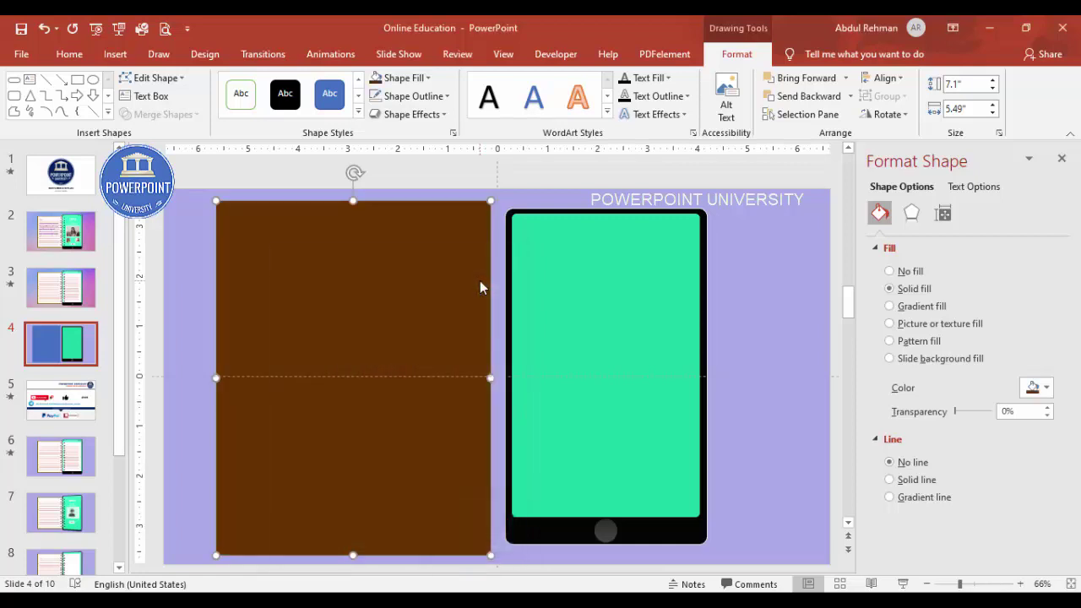
left_click(762, 265)
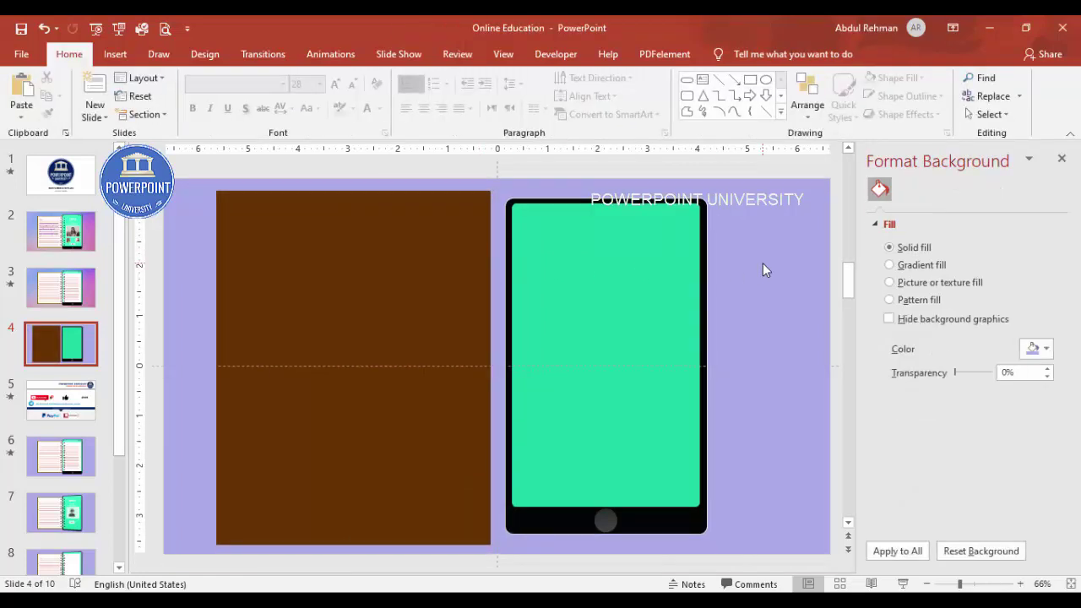
Step: Duplicate the brown rectangle and fill the copy with white as the notebook page
left_click(311, 265)
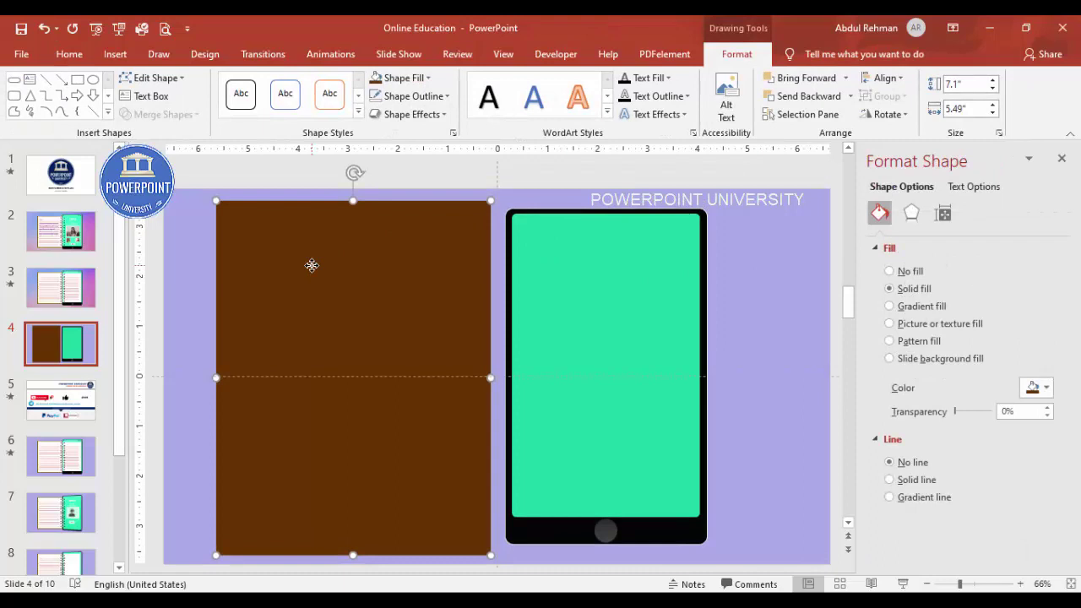
left_click_drag(329, 287, 397, 266)
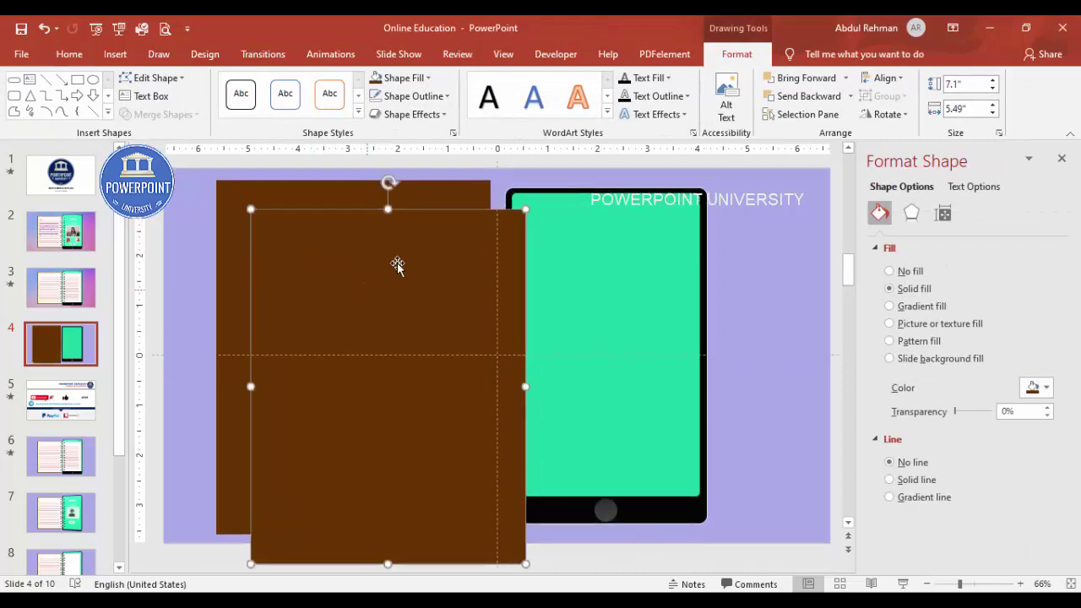
left_click(409, 79)
left_click(376, 113)
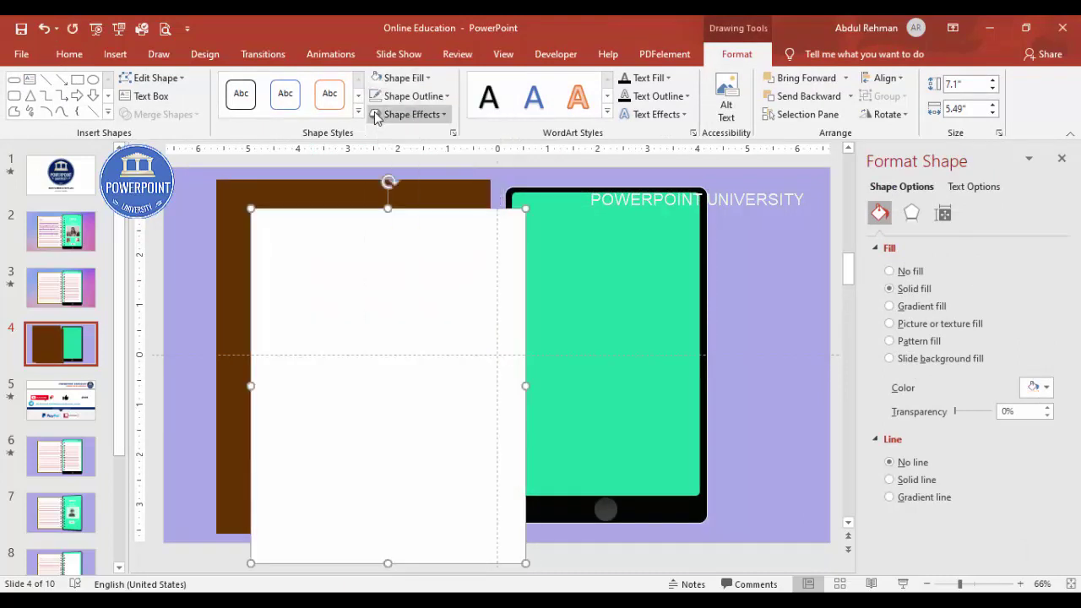
Step: Resize the white page to about 6.59" high and 5.09" wide and fit it inside the brown cover with an even border
left_click_drag(261, 230, 322, 280)
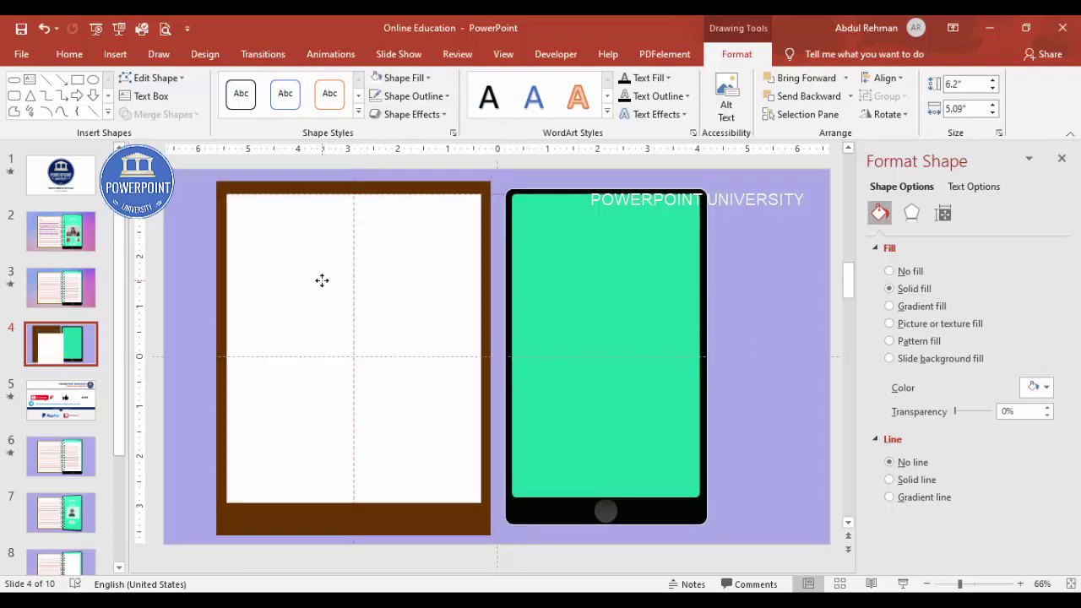
left_click_drag(354, 512, 353, 533)
left_click_drag(479, 367, 479, 366)
left_click(720, 323)
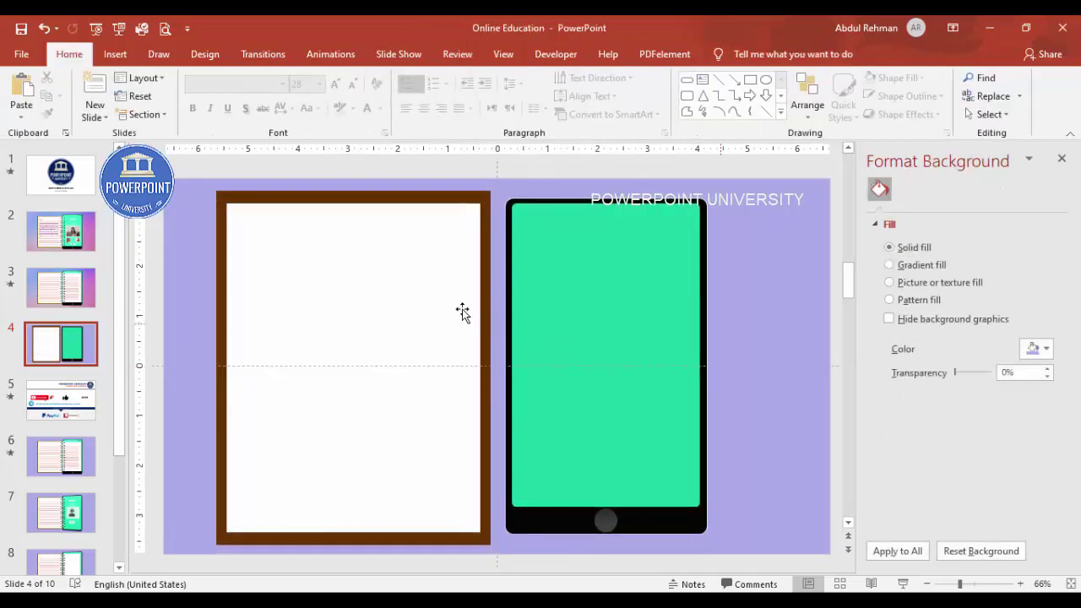
Step: Apply the outer shadow preset with a bottom-left offset to the white page
double_click(389, 299)
left_click(911, 213)
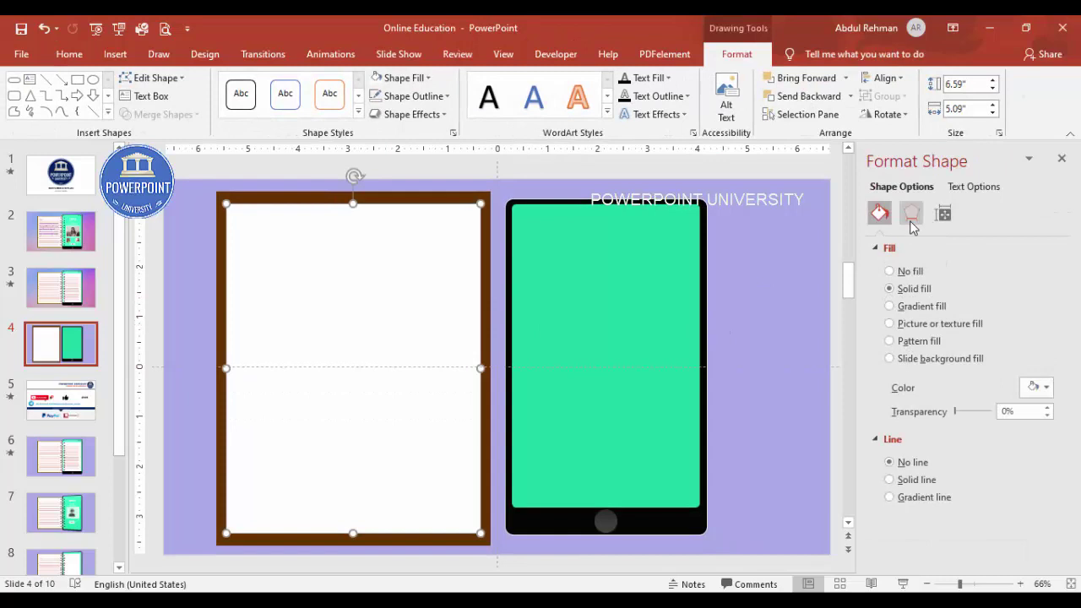
left_click(1037, 270)
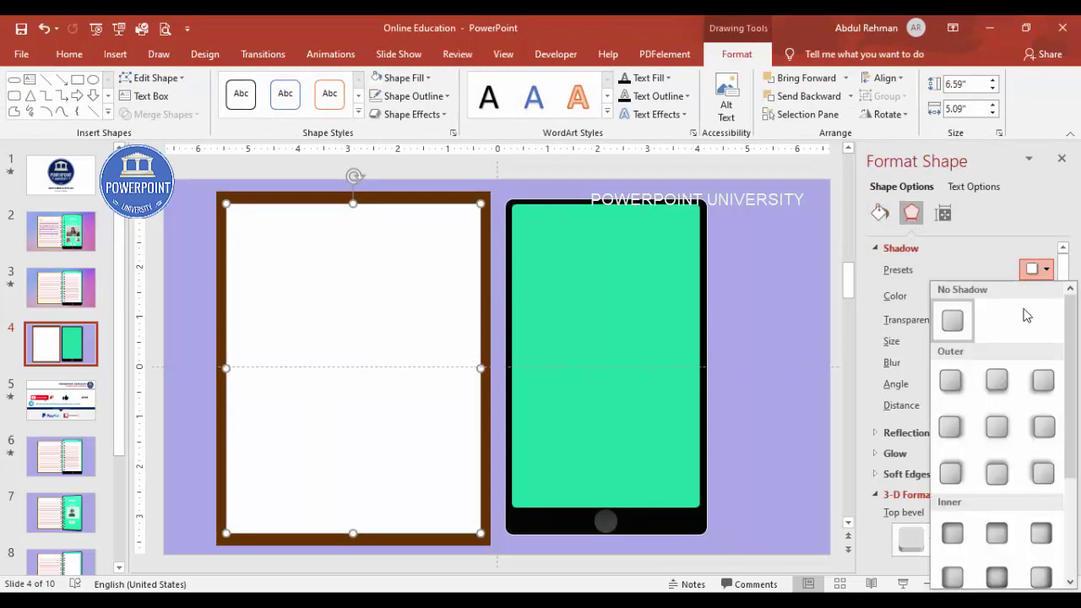
left_click(1041, 379)
left_click(751, 422)
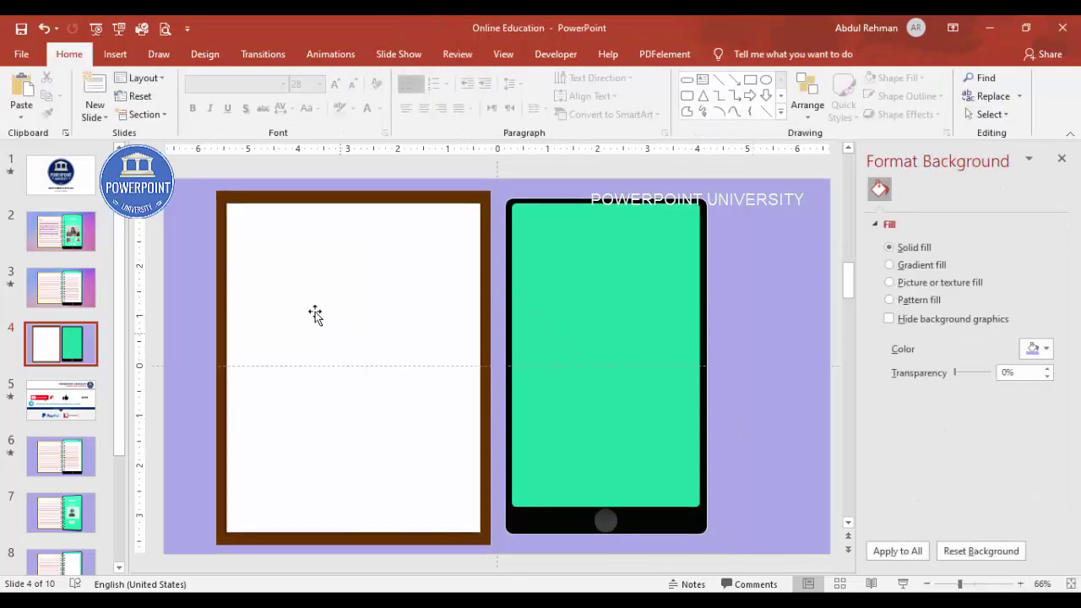
Step: Draw a straight horizontal line about 4.64" long across the upper part of the white notebook page
left_click(109, 55)
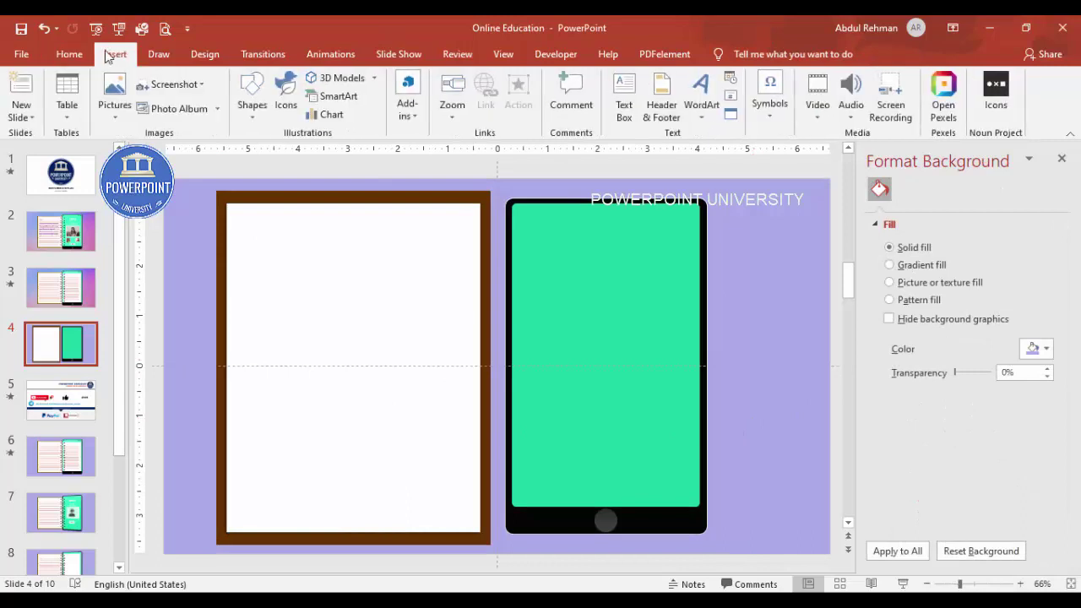
left_click(251, 100)
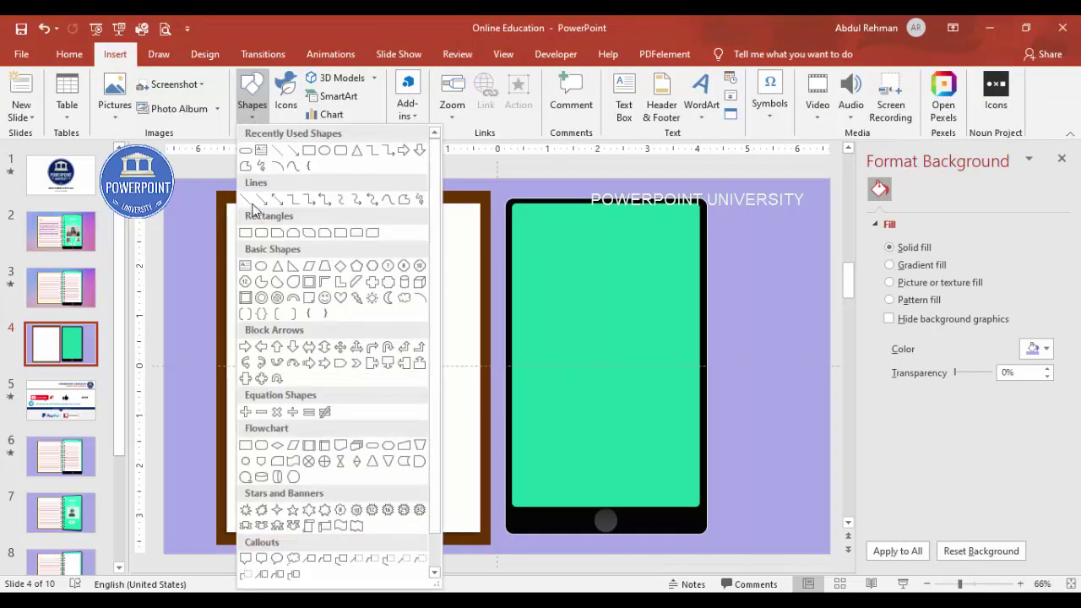
left_click(246, 202)
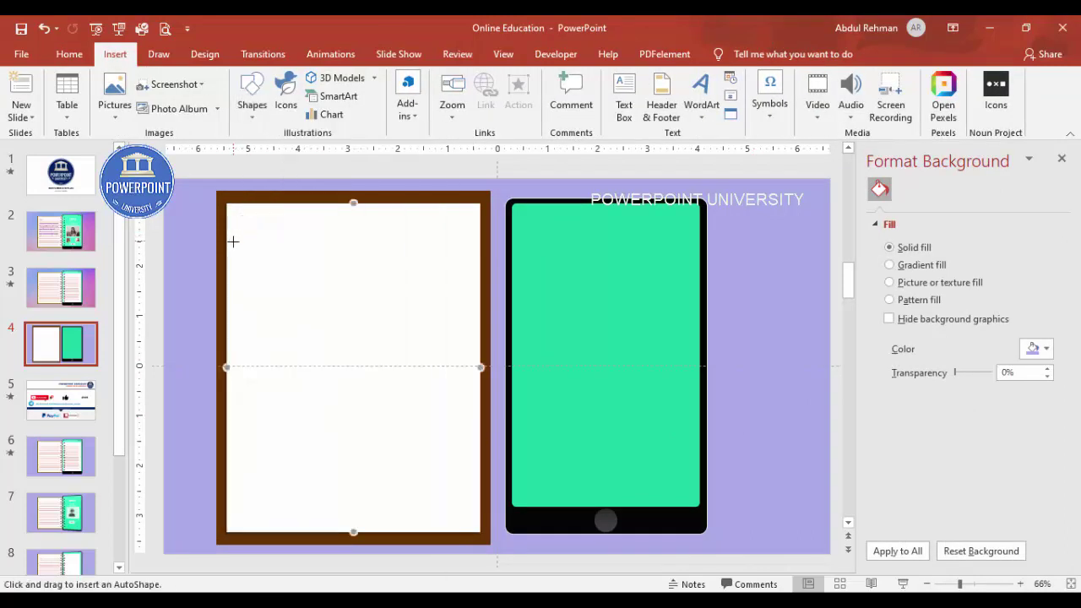
left_click_drag(233, 242, 463, 246)
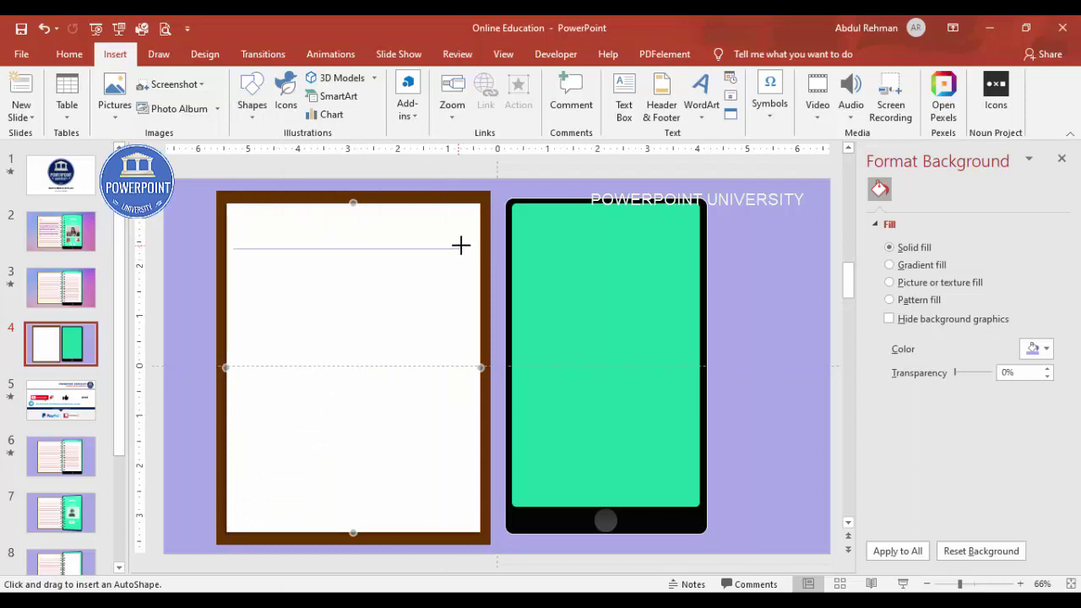
left_click_drag(462, 244, 463, 244)
Step: Color the line light red from the recent colors and set its transparency to 48%
left_click(427, 95)
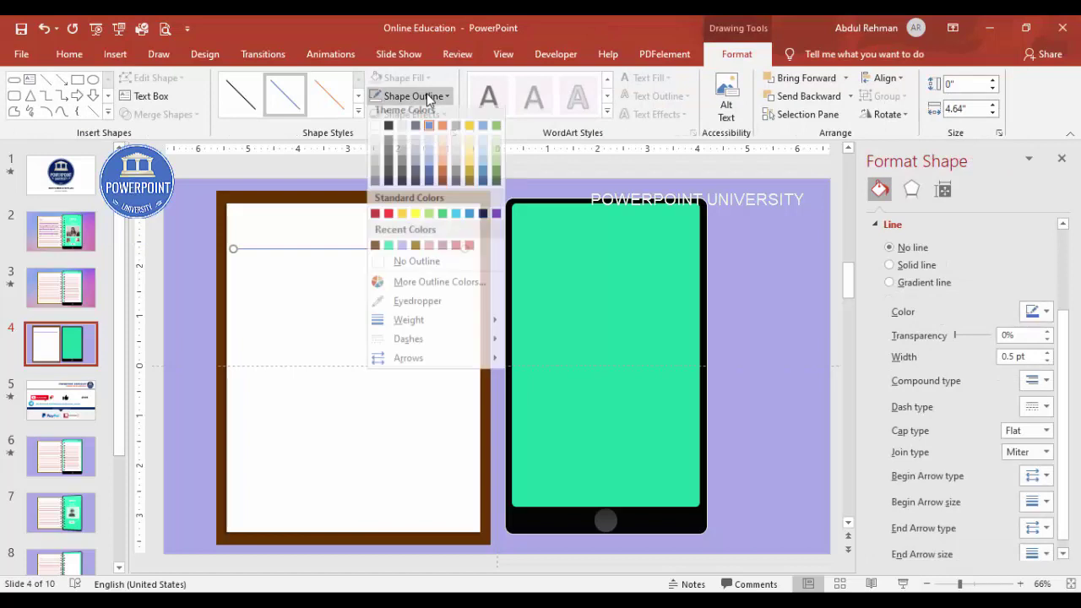
left_click(456, 251)
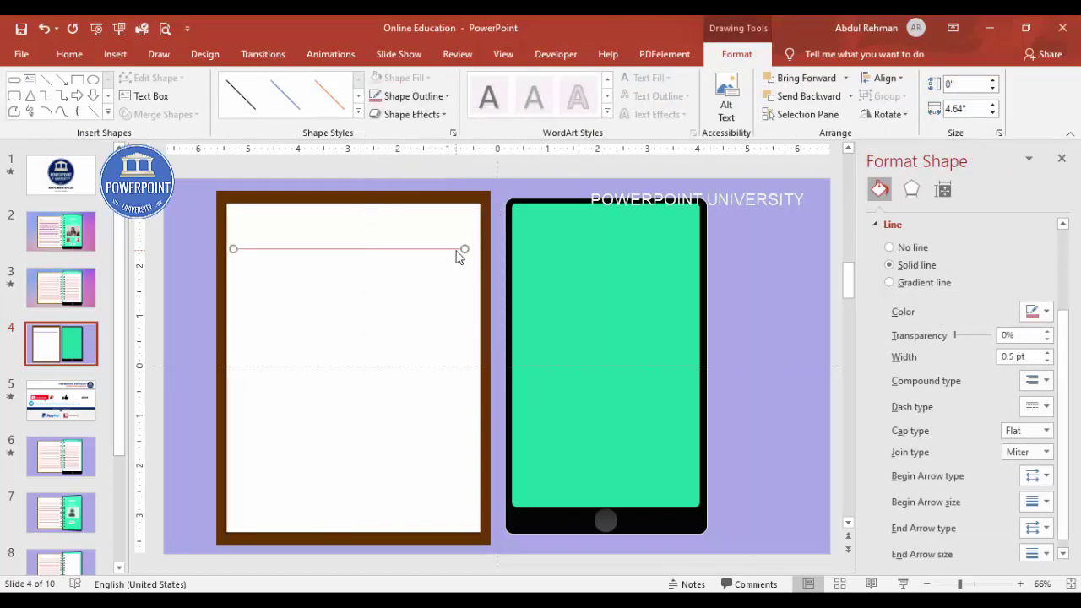
left_click_drag(958, 336, 975, 336)
Step: Copy the line down the notebook page at even spacing to make eleven ruled lines
left_click_drag(449, 253, 443, 278)
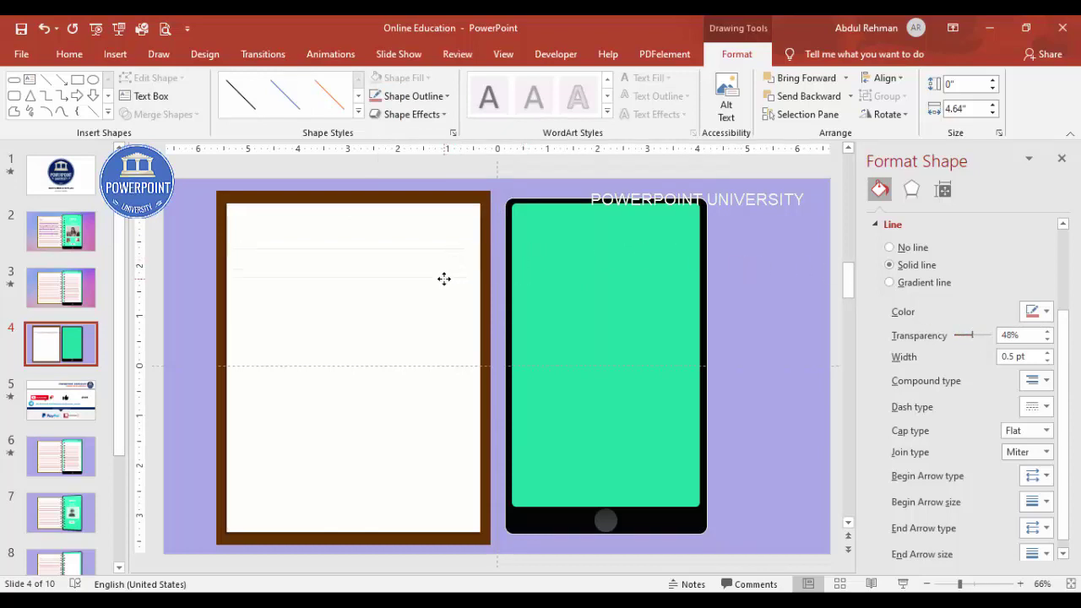
key("ctrl+d")
key("ctrl+d")
key("ctrl+d")
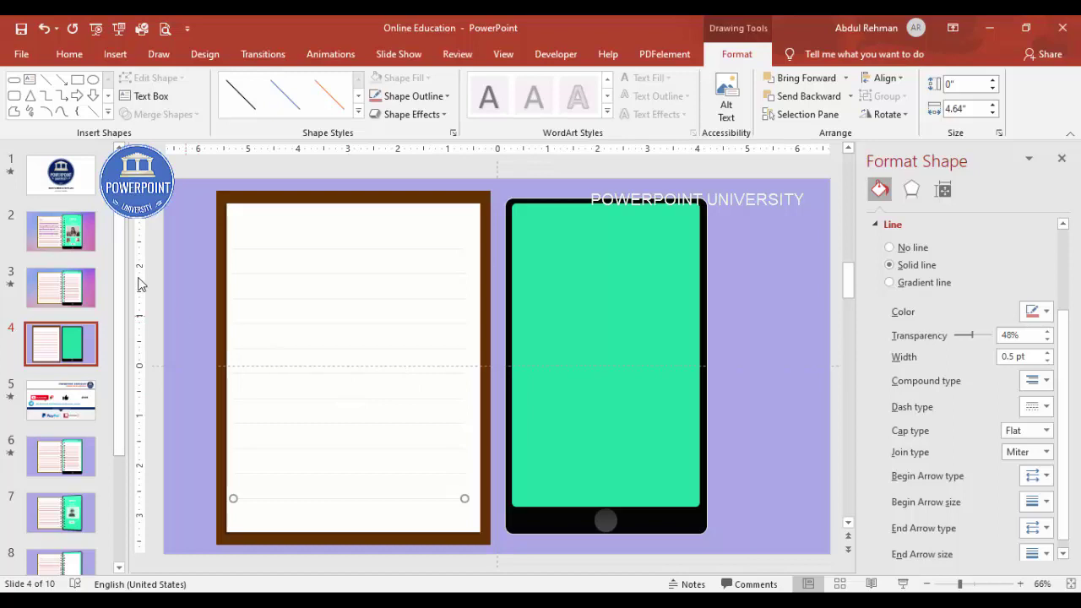
Step: Select all the ruled lines on the notebook page and align their left ends
left_click(162, 219)
mouse_move(163, 211)
left_mouse_down()
mouse_move(470, 526)
mouse_move(491, 526)
left_mouse_up()
left_click(883, 77)
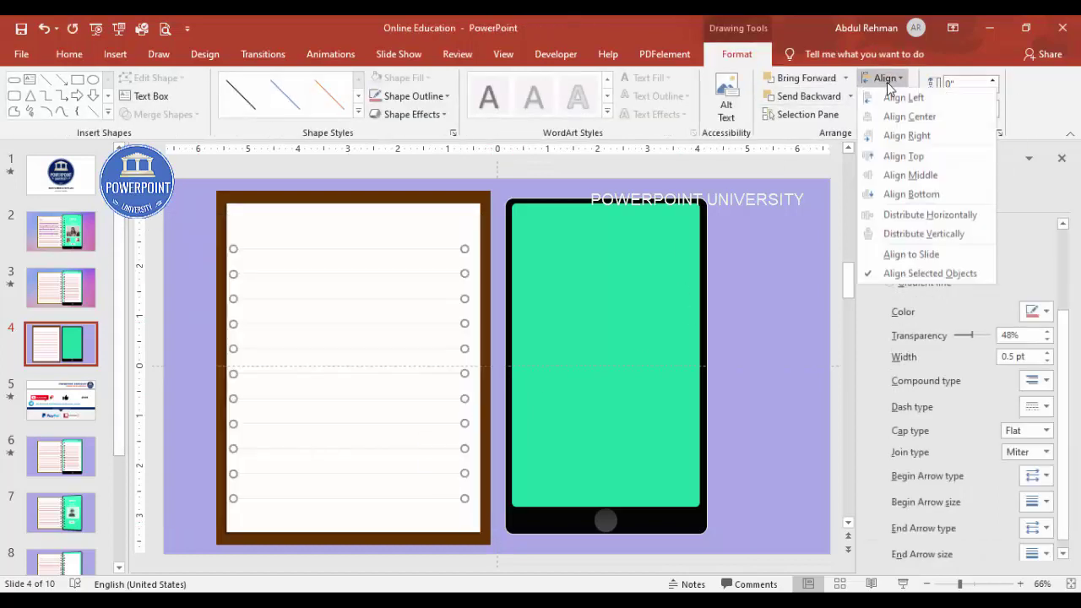
left_click(944, 100)
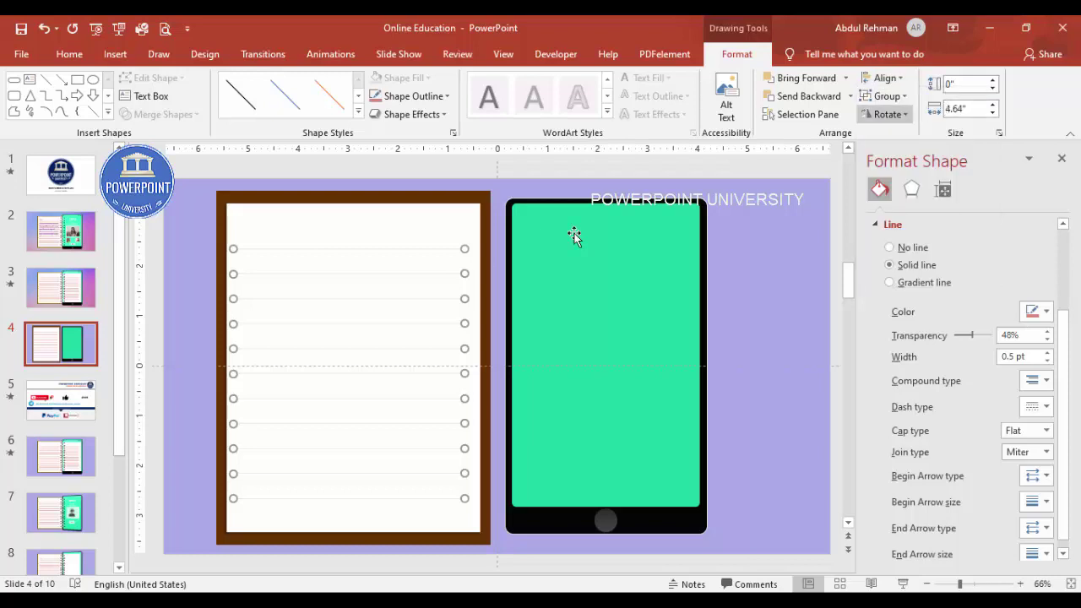
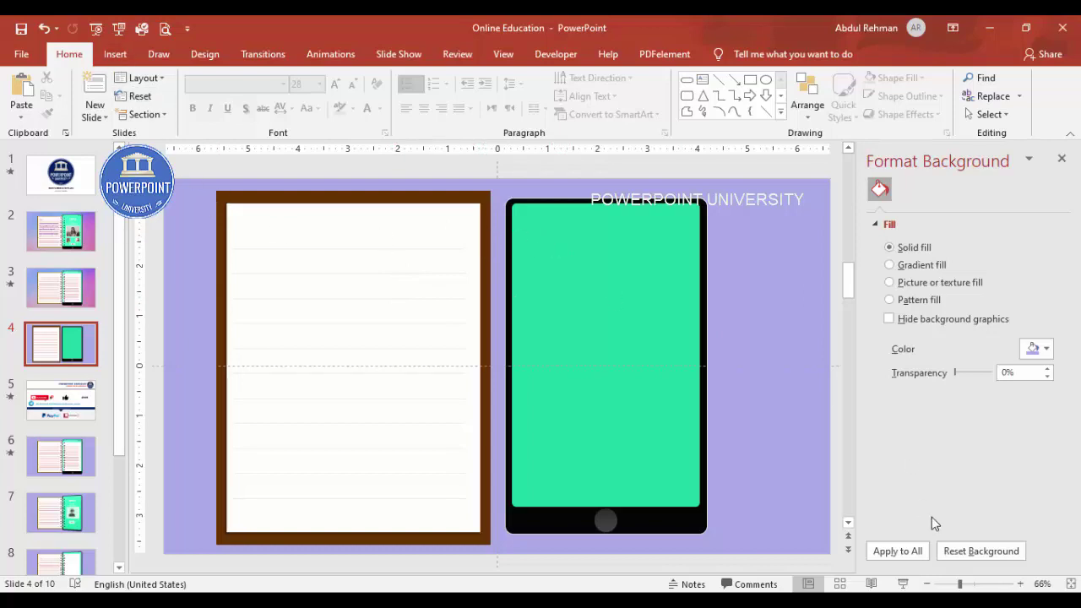
Step: Draw a circle about 0.27" in diameter near the upper-right corner of the notebook page as a punch hole
left_click(982, 585)
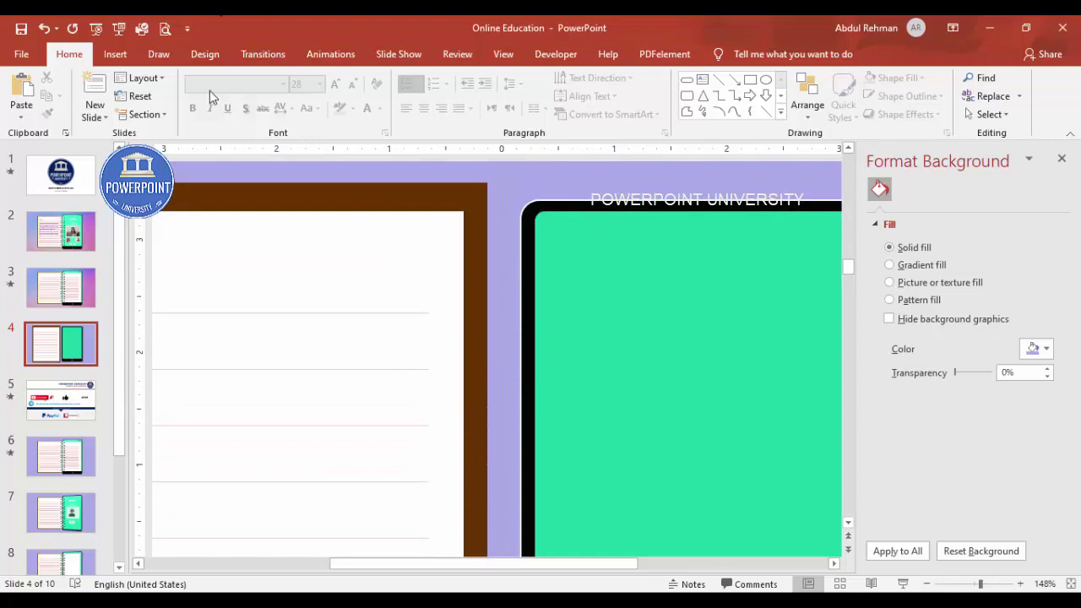
left_click(116, 54)
left_click(258, 120)
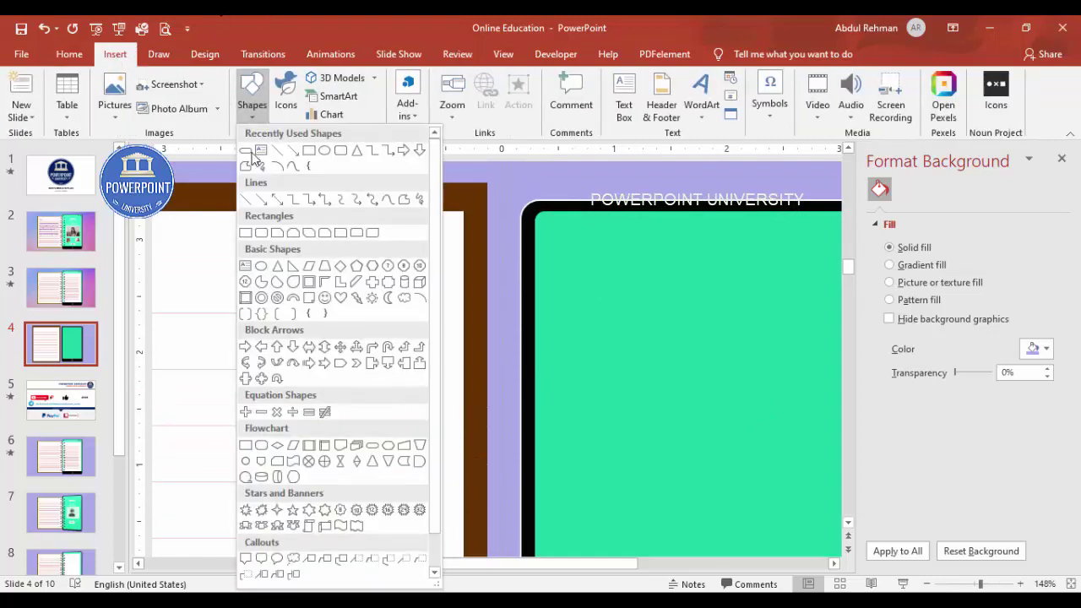
left_click(261, 267)
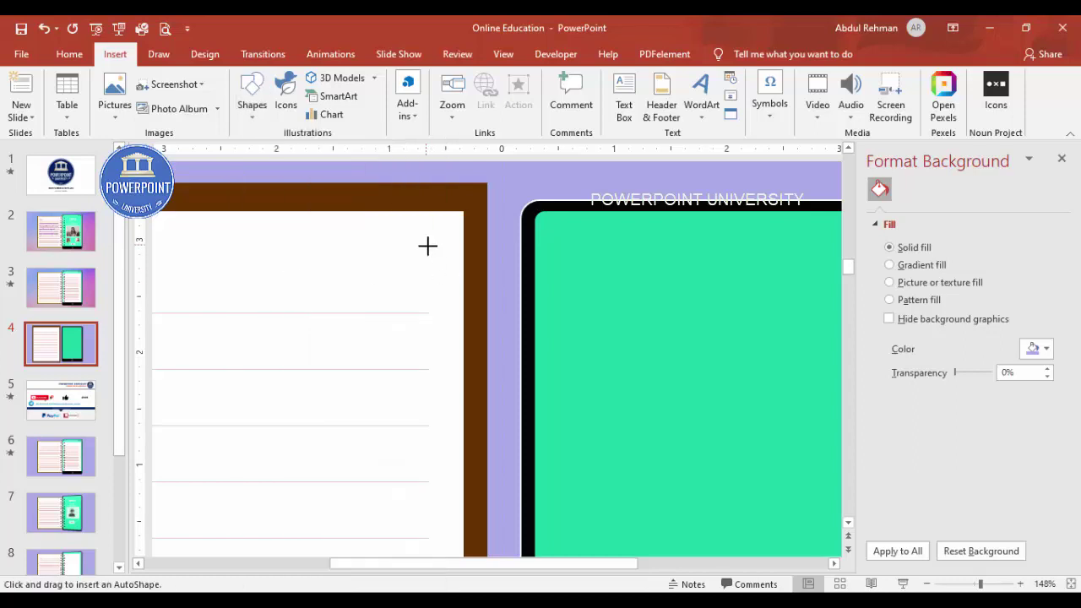
left_click_drag(425, 244, 454, 270)
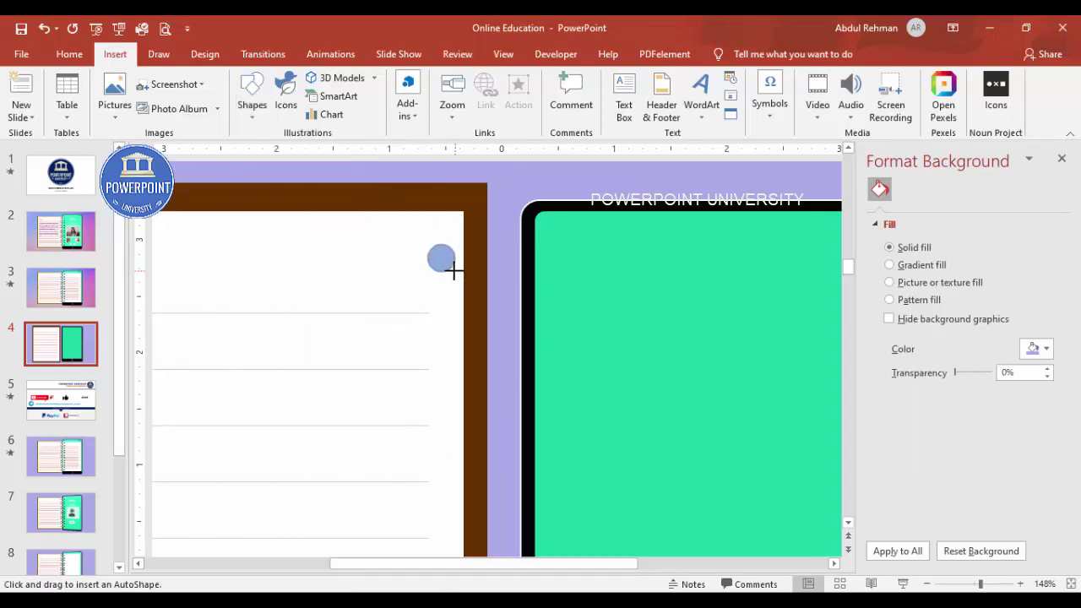
left_click_drag(456, 271, 460, 277)
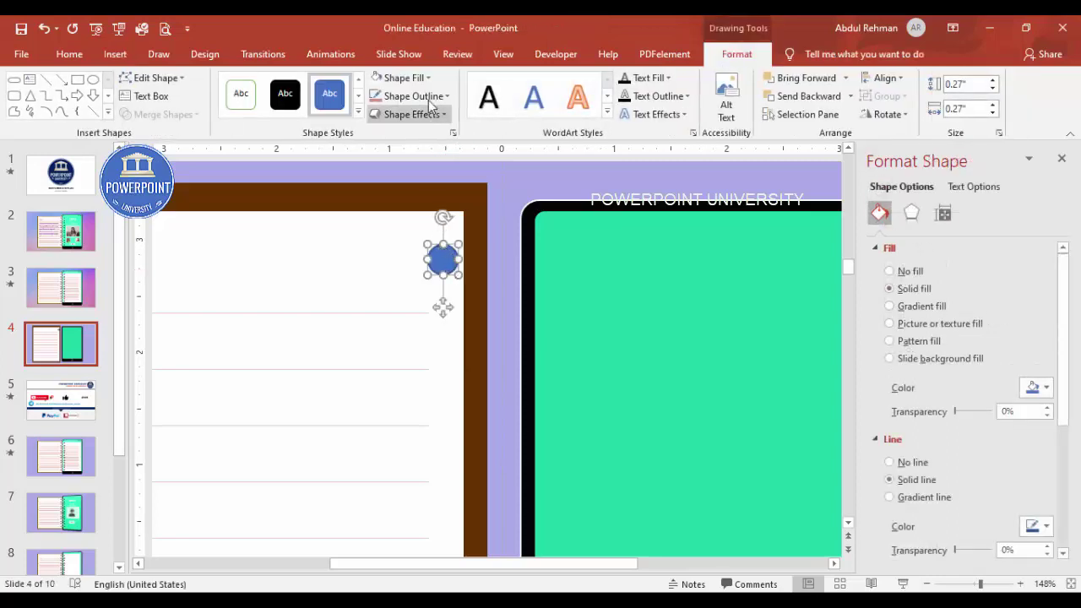
Step: Remove the circle's outline and fill it with a near-black theme shade
left_click(426, 95)
left_click(434, 266)
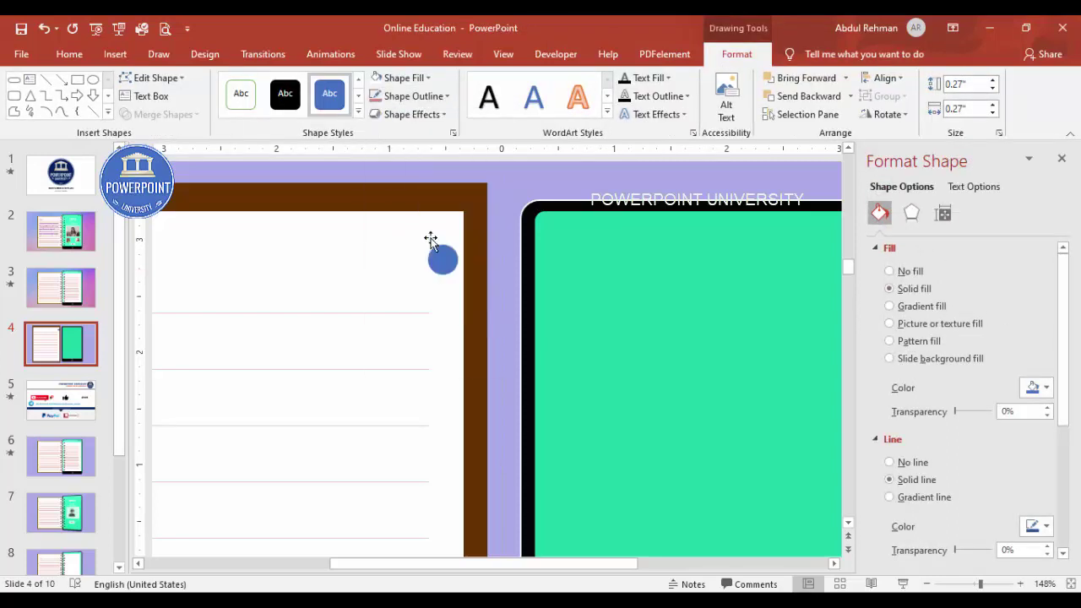
left_click(404, 77)
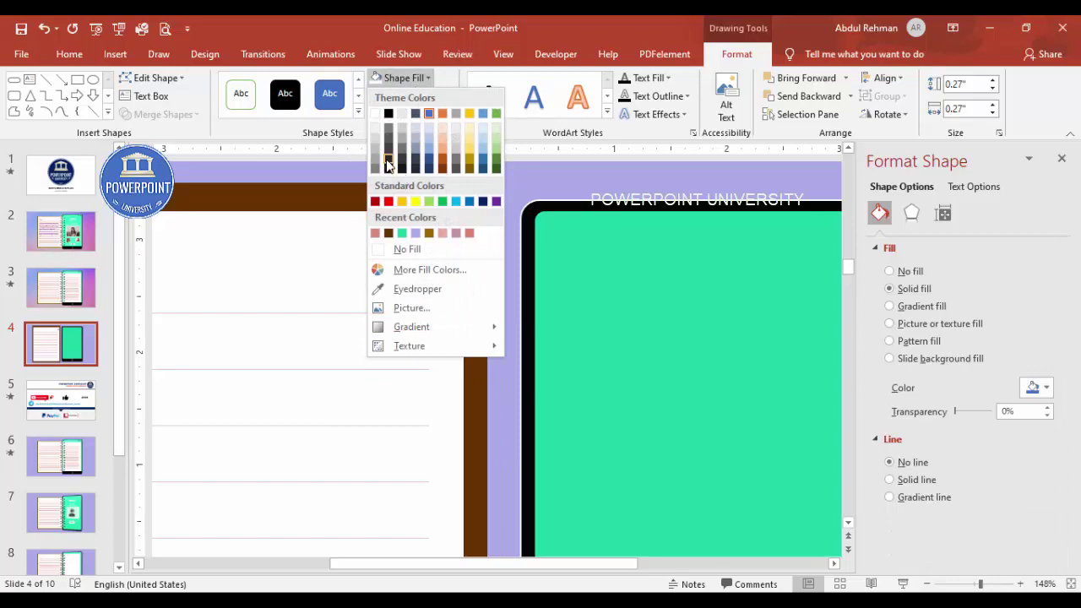
left_click(387, 163)
Step: Shift the dark circle slightly left and copy it level onto the upper-left corner of the phone's green screen
left_click_drag(441, 268, 436, 266)
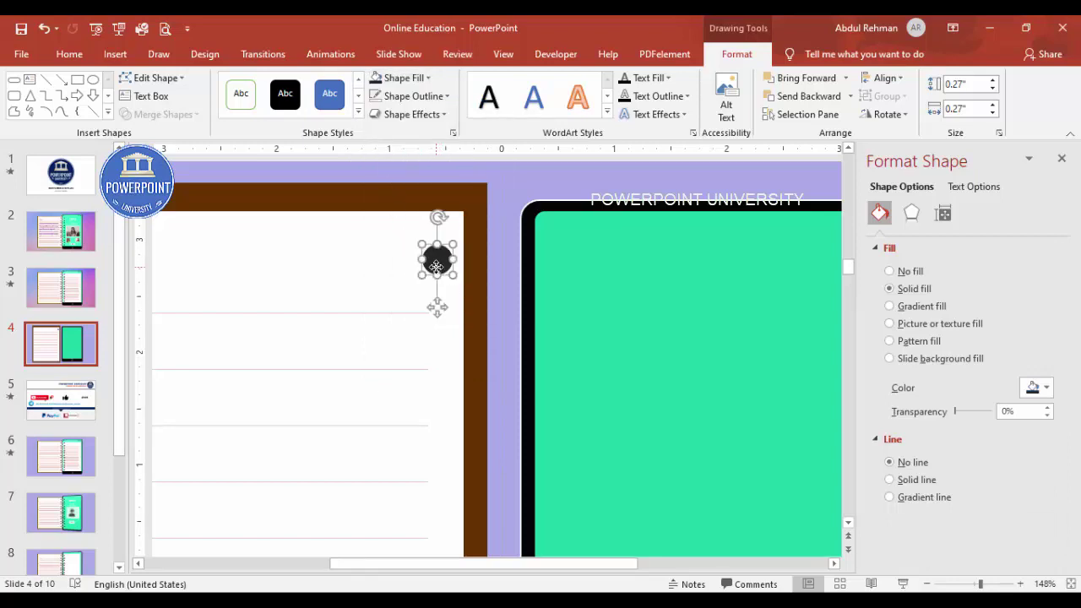
left_click_drag(435, 267, 565, 267)
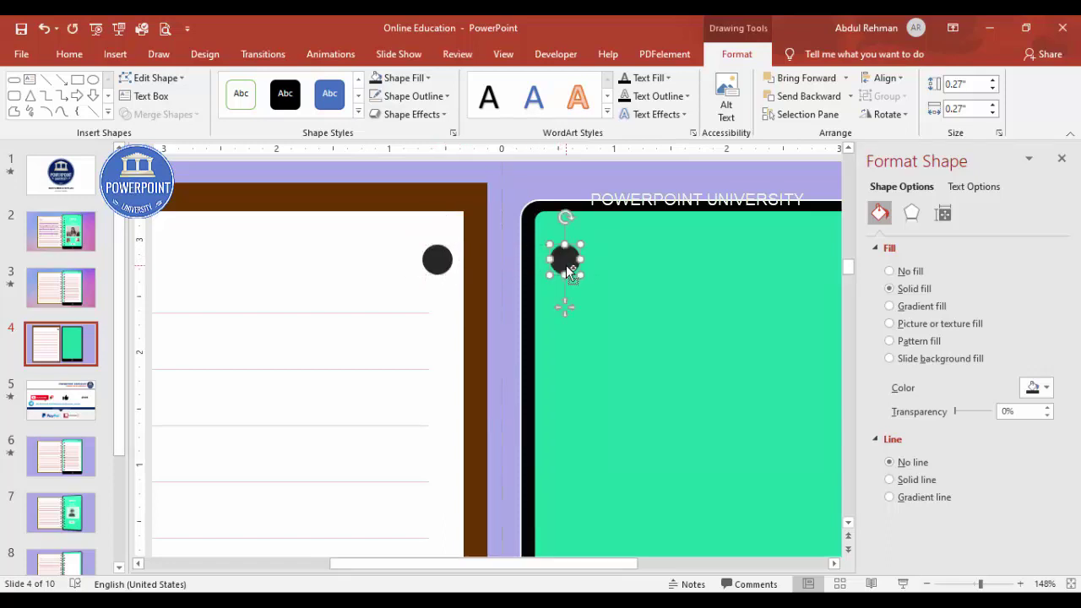
left_click(640, 175)
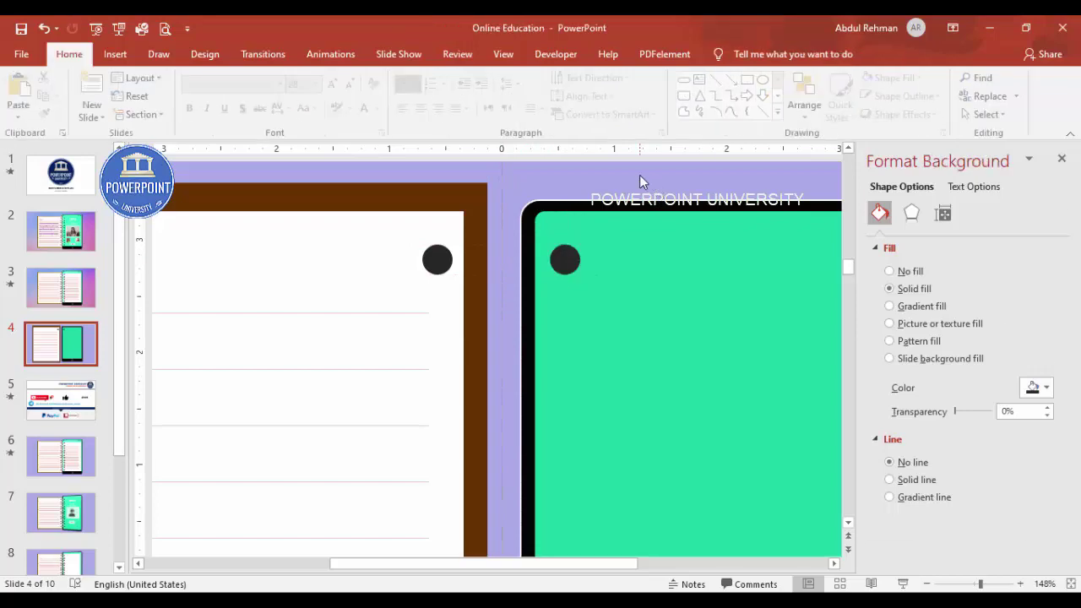
Step: Draw a flowchart terminator bar about 0.11" high and 1.17" wide connecting the two dark circles
left_click(115, 54)
left_click(285, 93)
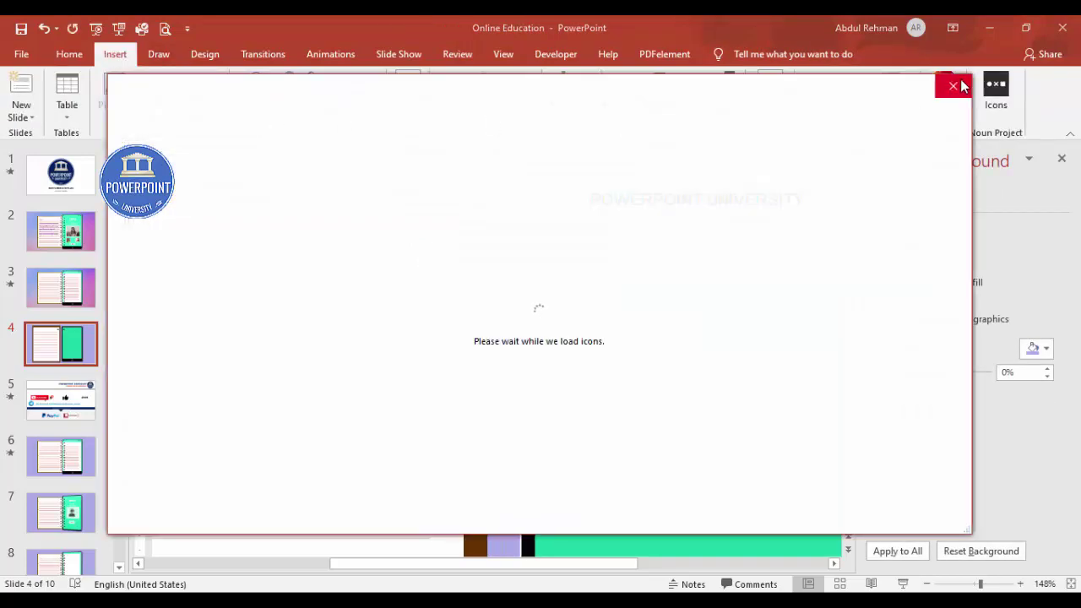
left_click(953, 85)
left_click(255, 119)
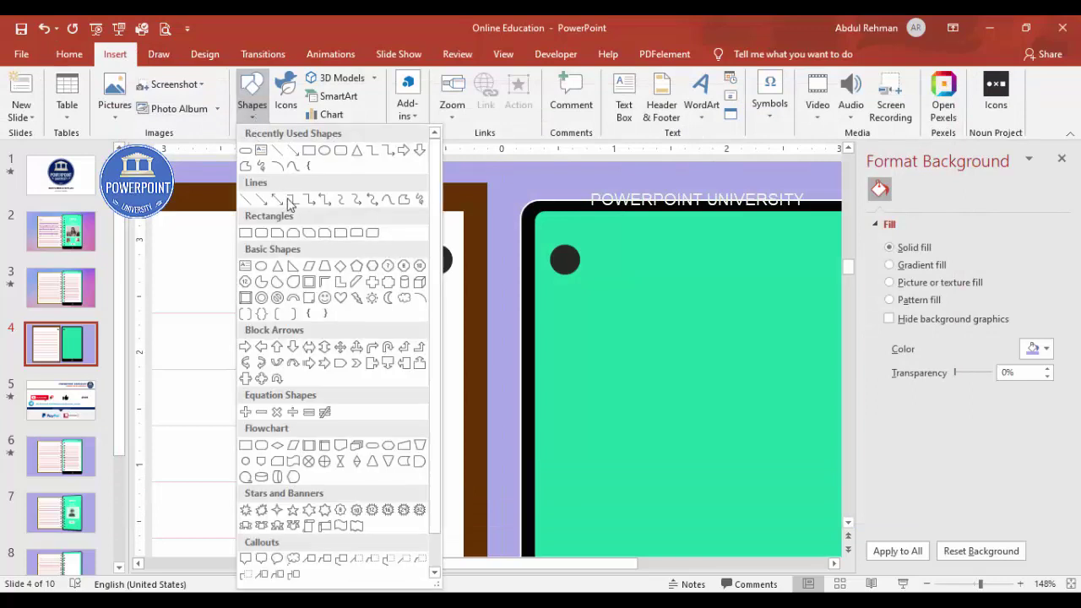
left_click(372, 446)
left_click_drag(438, 253, 568, 265)
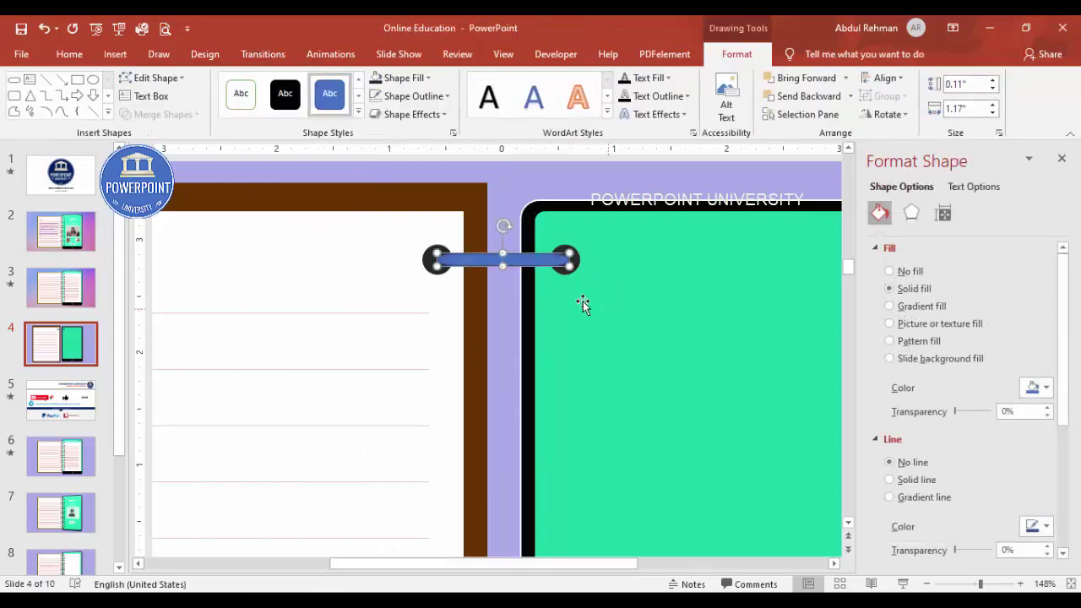
Step: Remove the connecting bar's outline and apply the outer shadow preset with a bottom offset
left_click(434, 96)
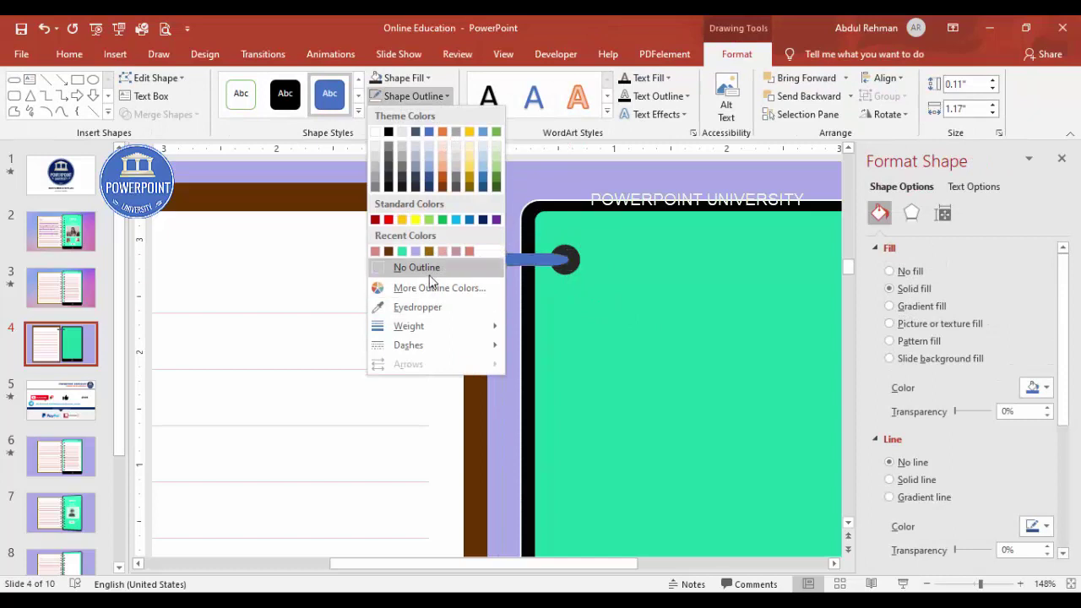
left_click(429, 270)
left_click(911, 213)
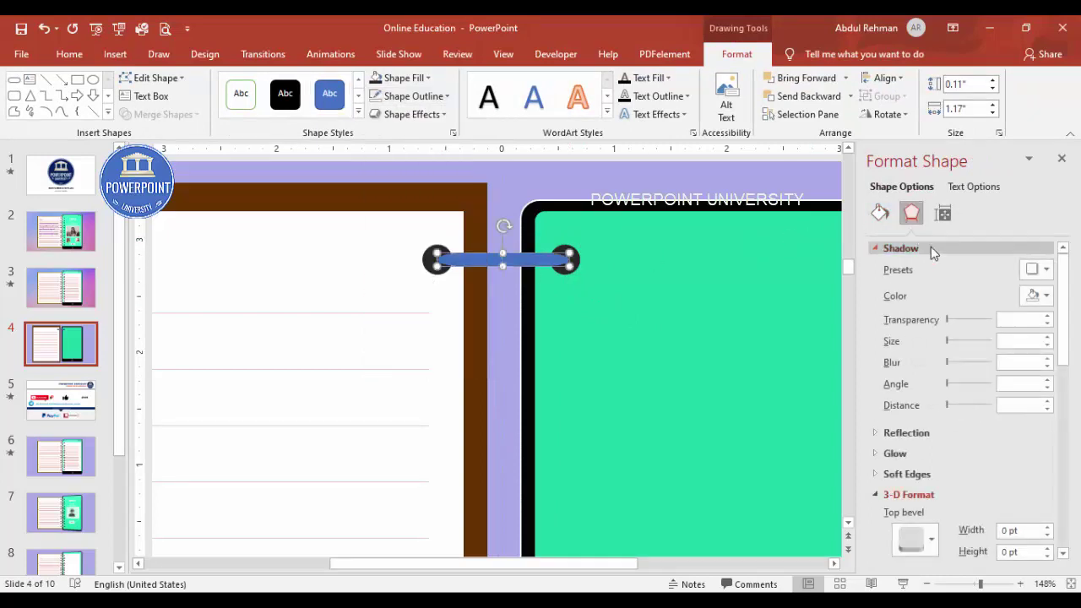
left_click(1041, 276)
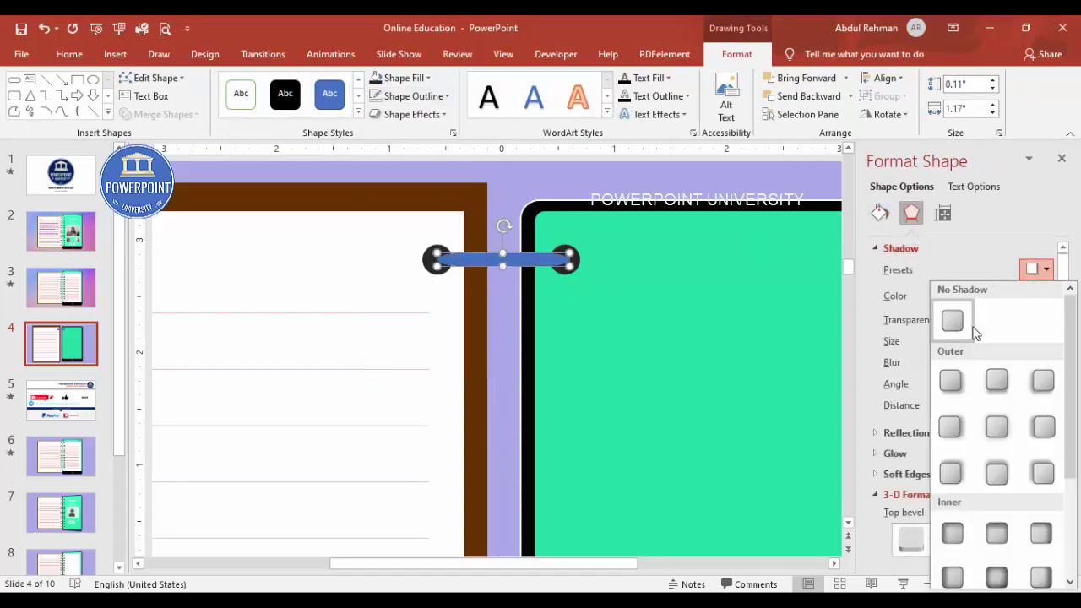
left_click(987, 380)
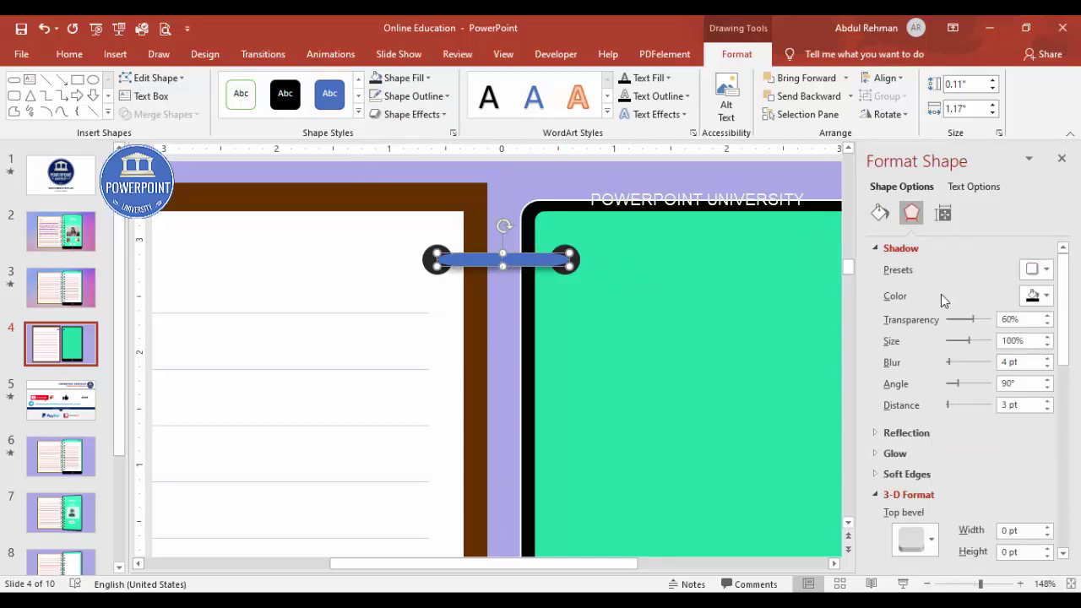
Step: Change the connecting bar's fill to a gradient
left_click(881, 216)
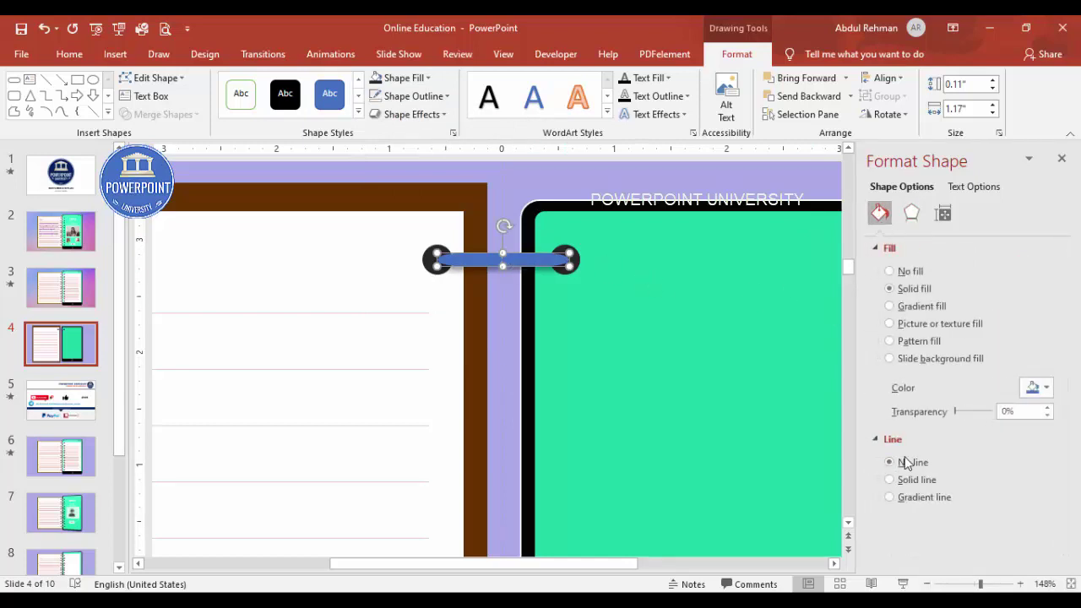
left_click(927, 309)
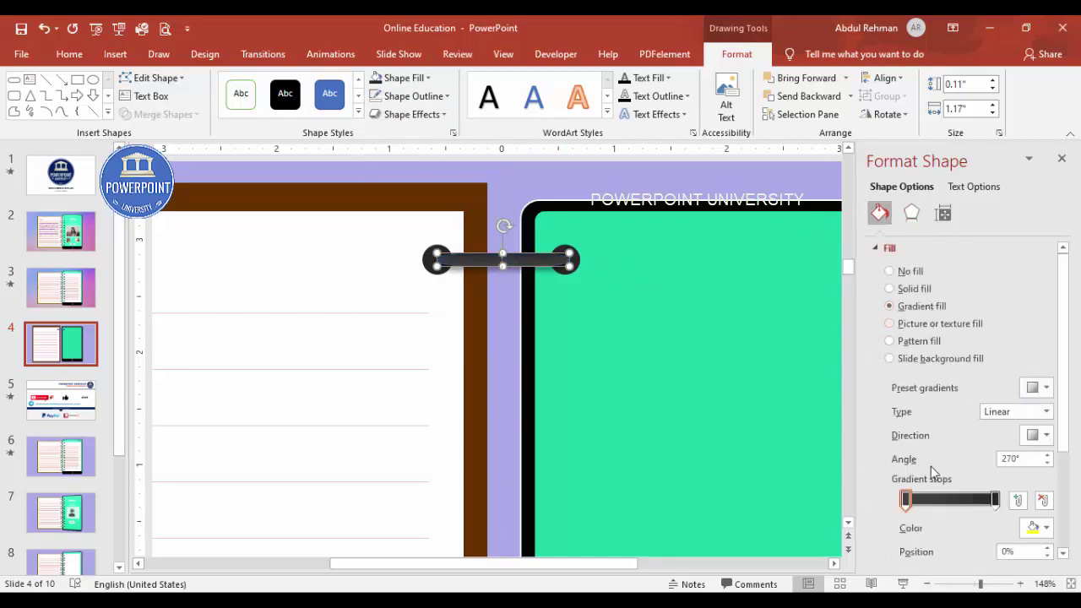